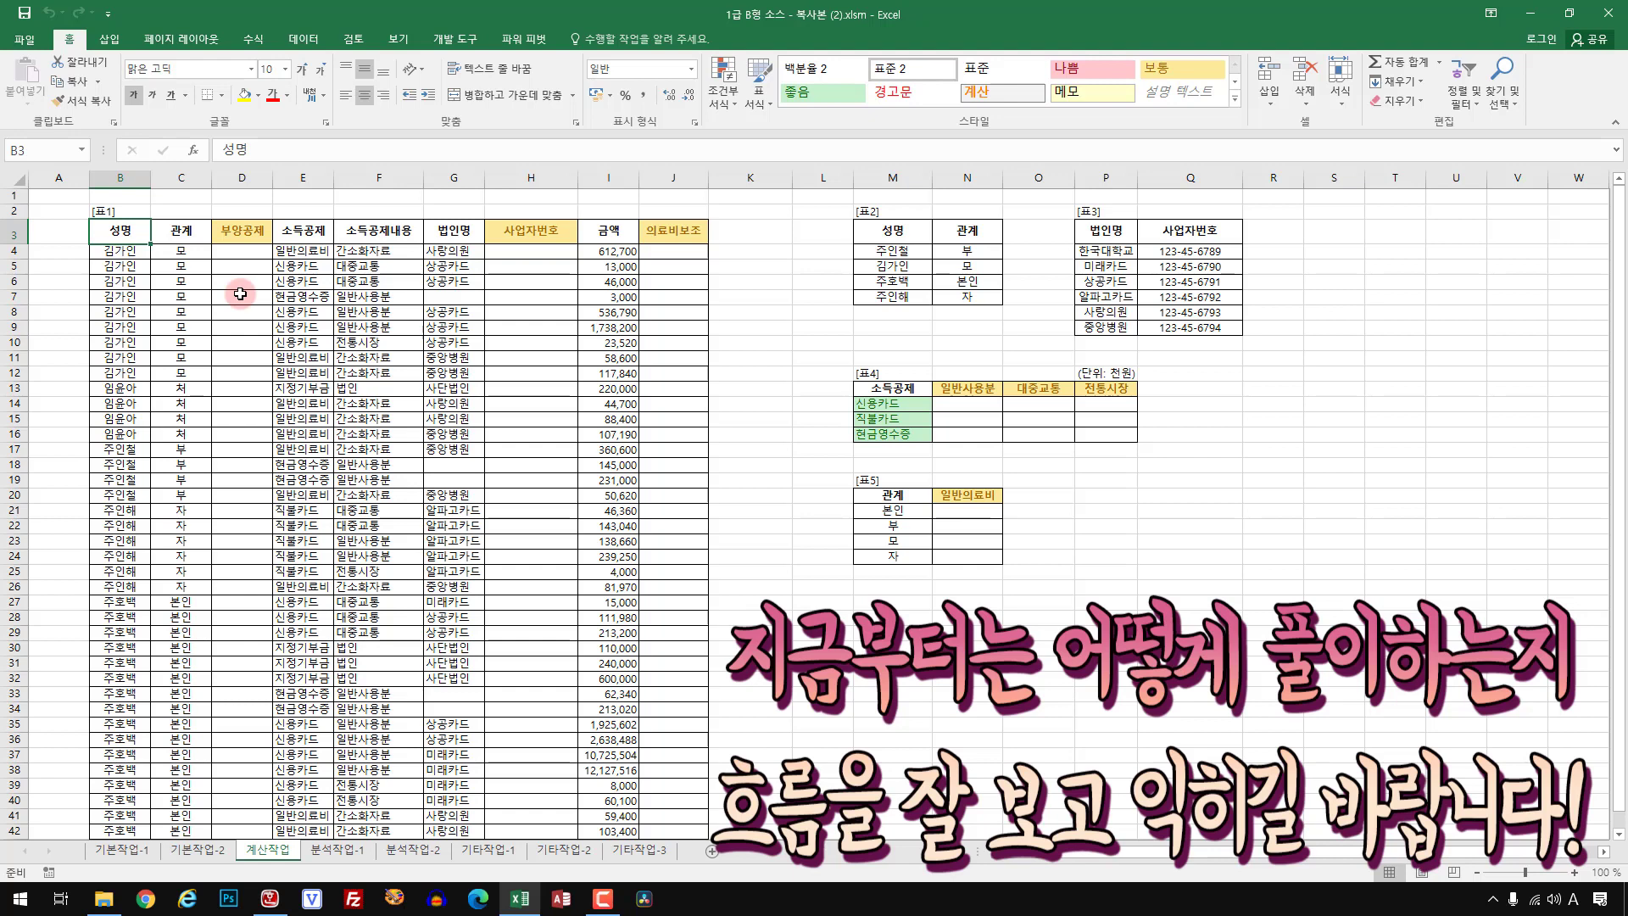
- Hide column C and columns E through K on the 계산작업 sheet
left_click(180, 179)
left_click_drag(305, 178, 751, 179)
right_click(544, 181)
left_click(585, 407)
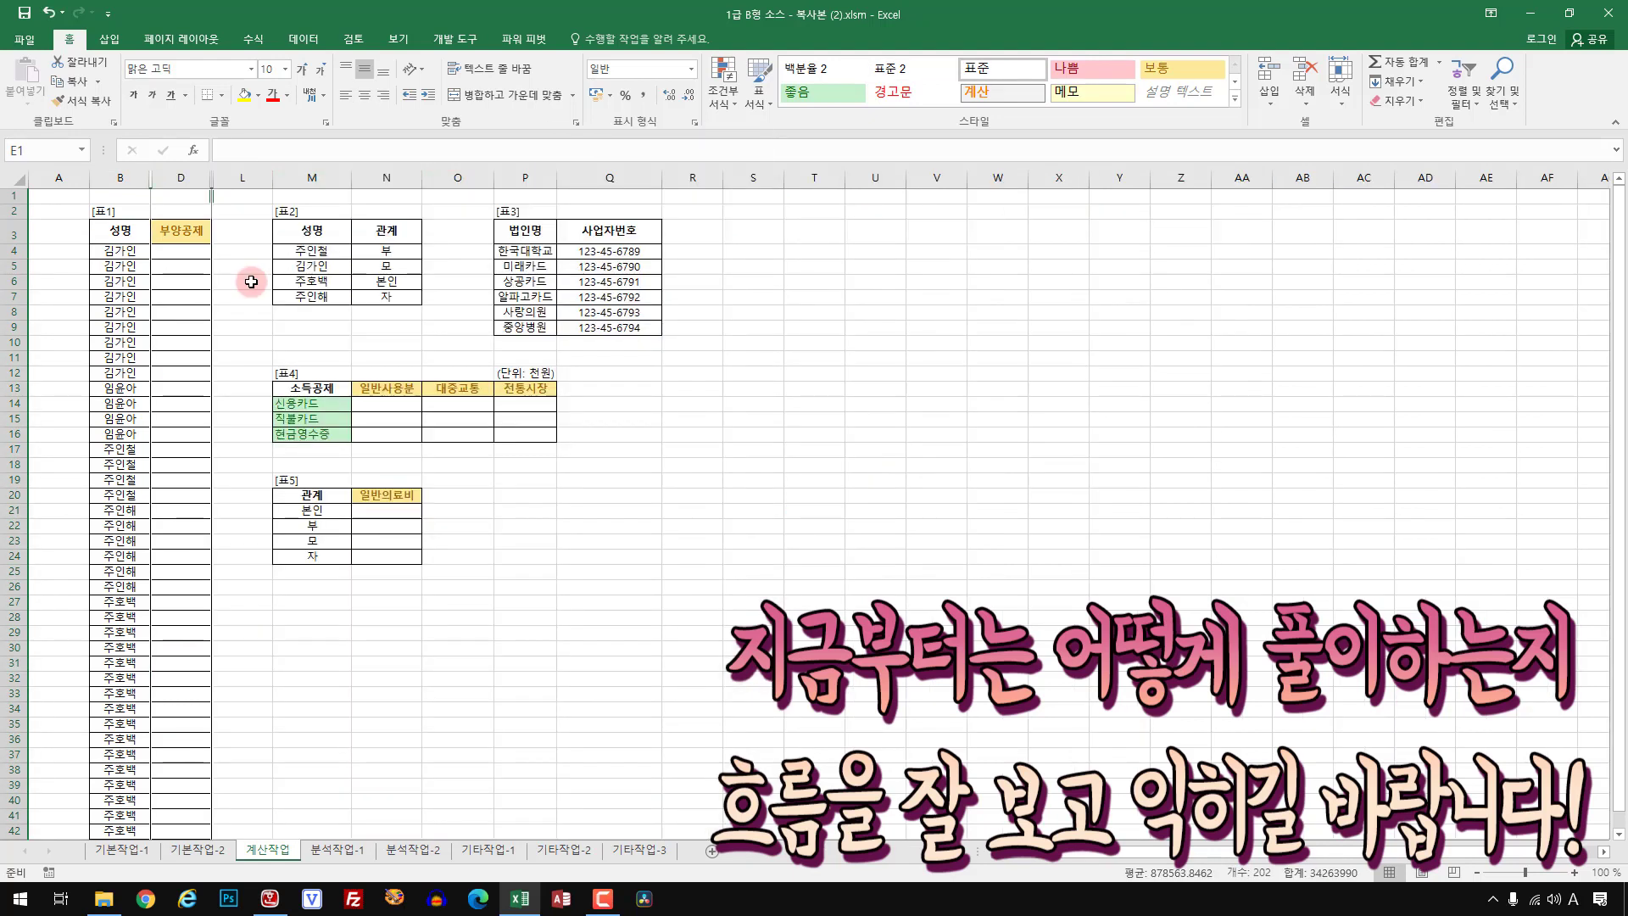
- Compare the names in 표1 with the name list in 표2 for the 부양공제 cells D4 and D13
left_click(129, 255)
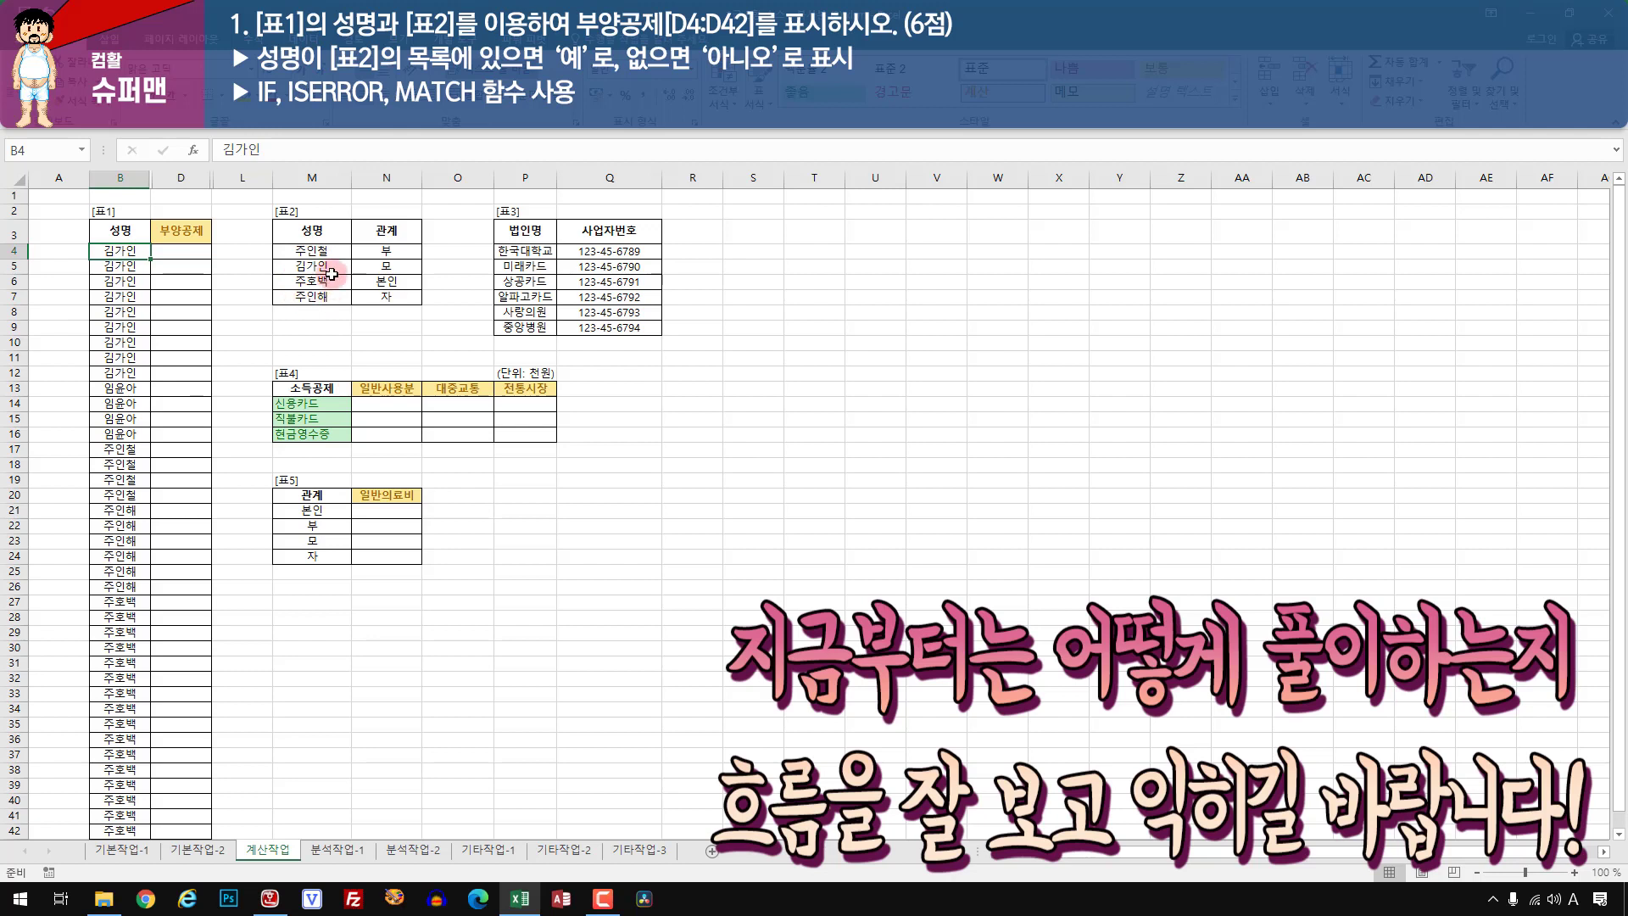
left_click(188, 254)
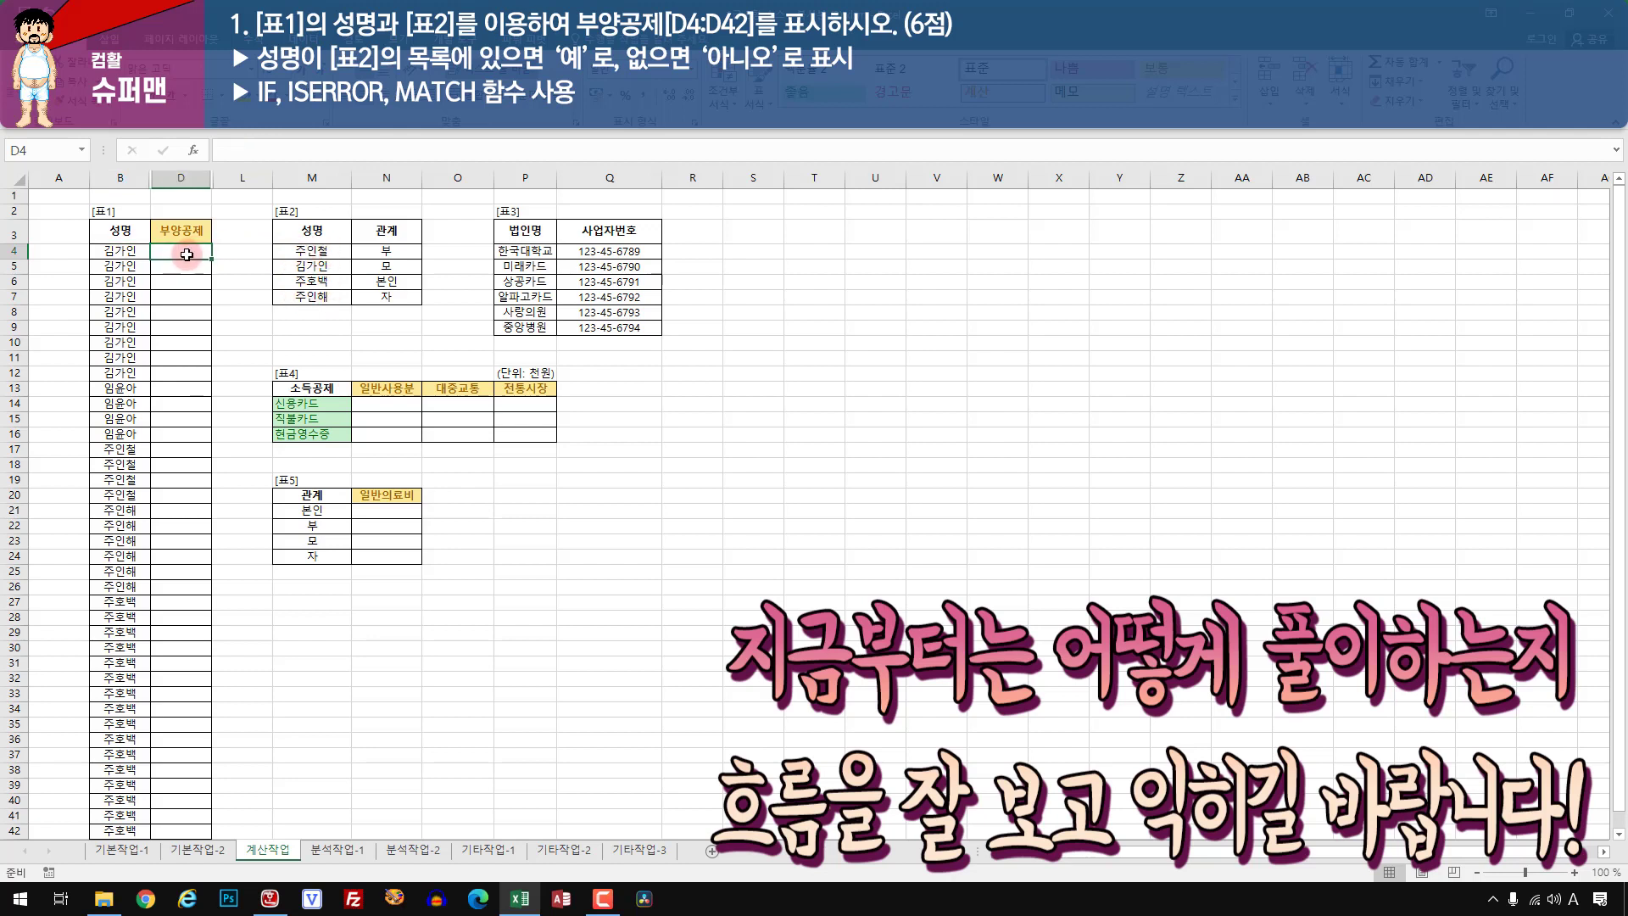
left_click(128, 251)
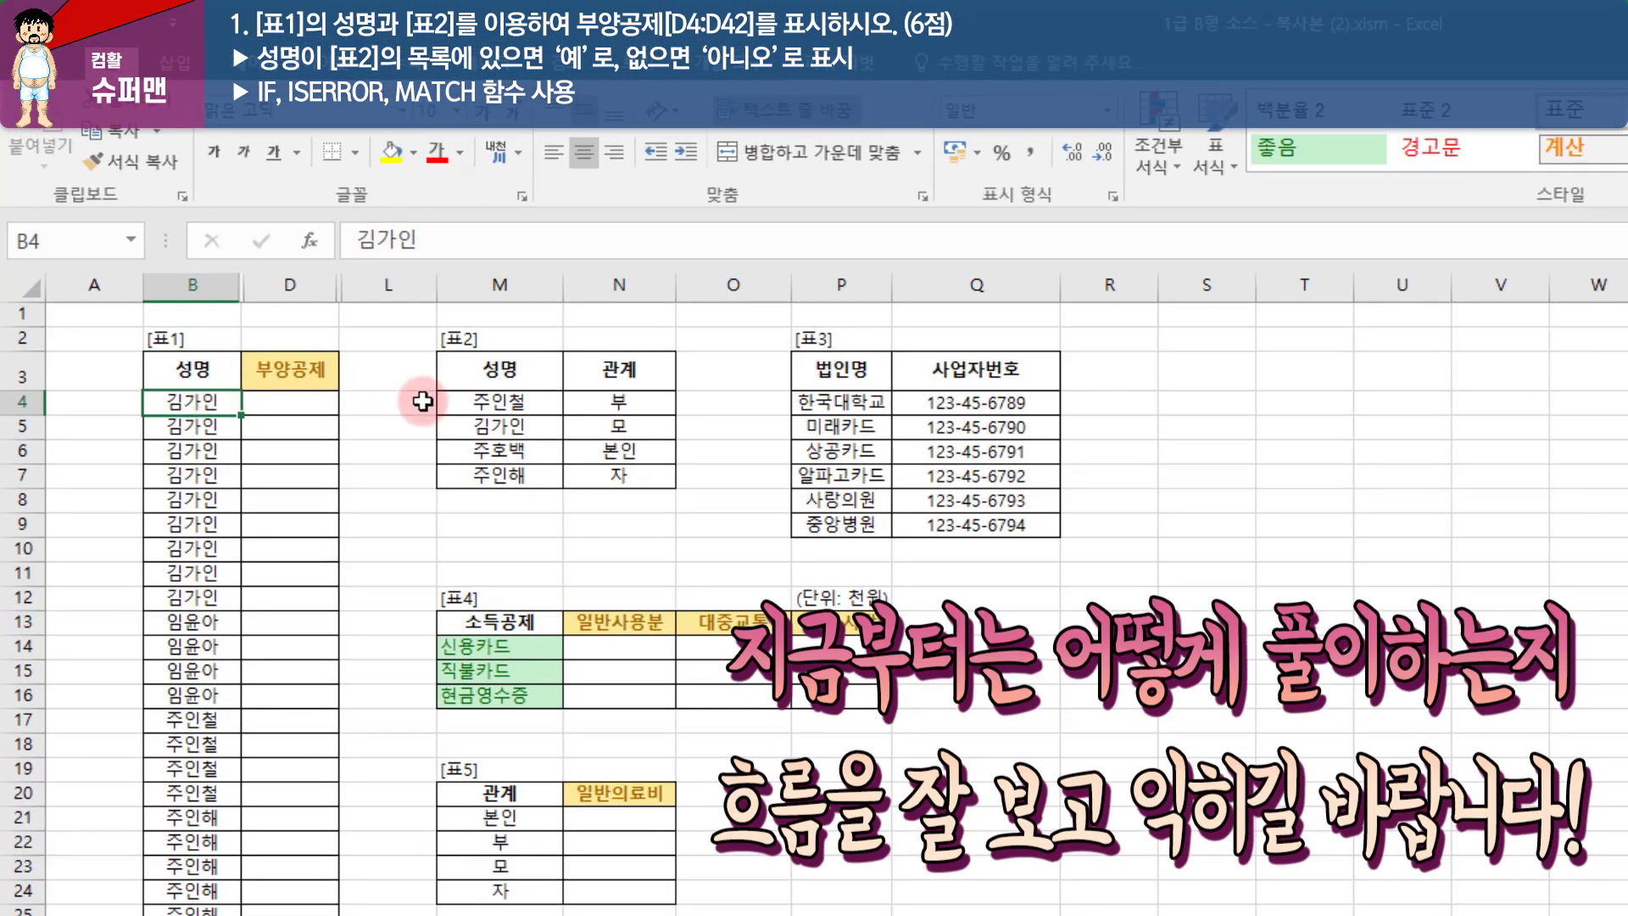
left_click(491, 429)
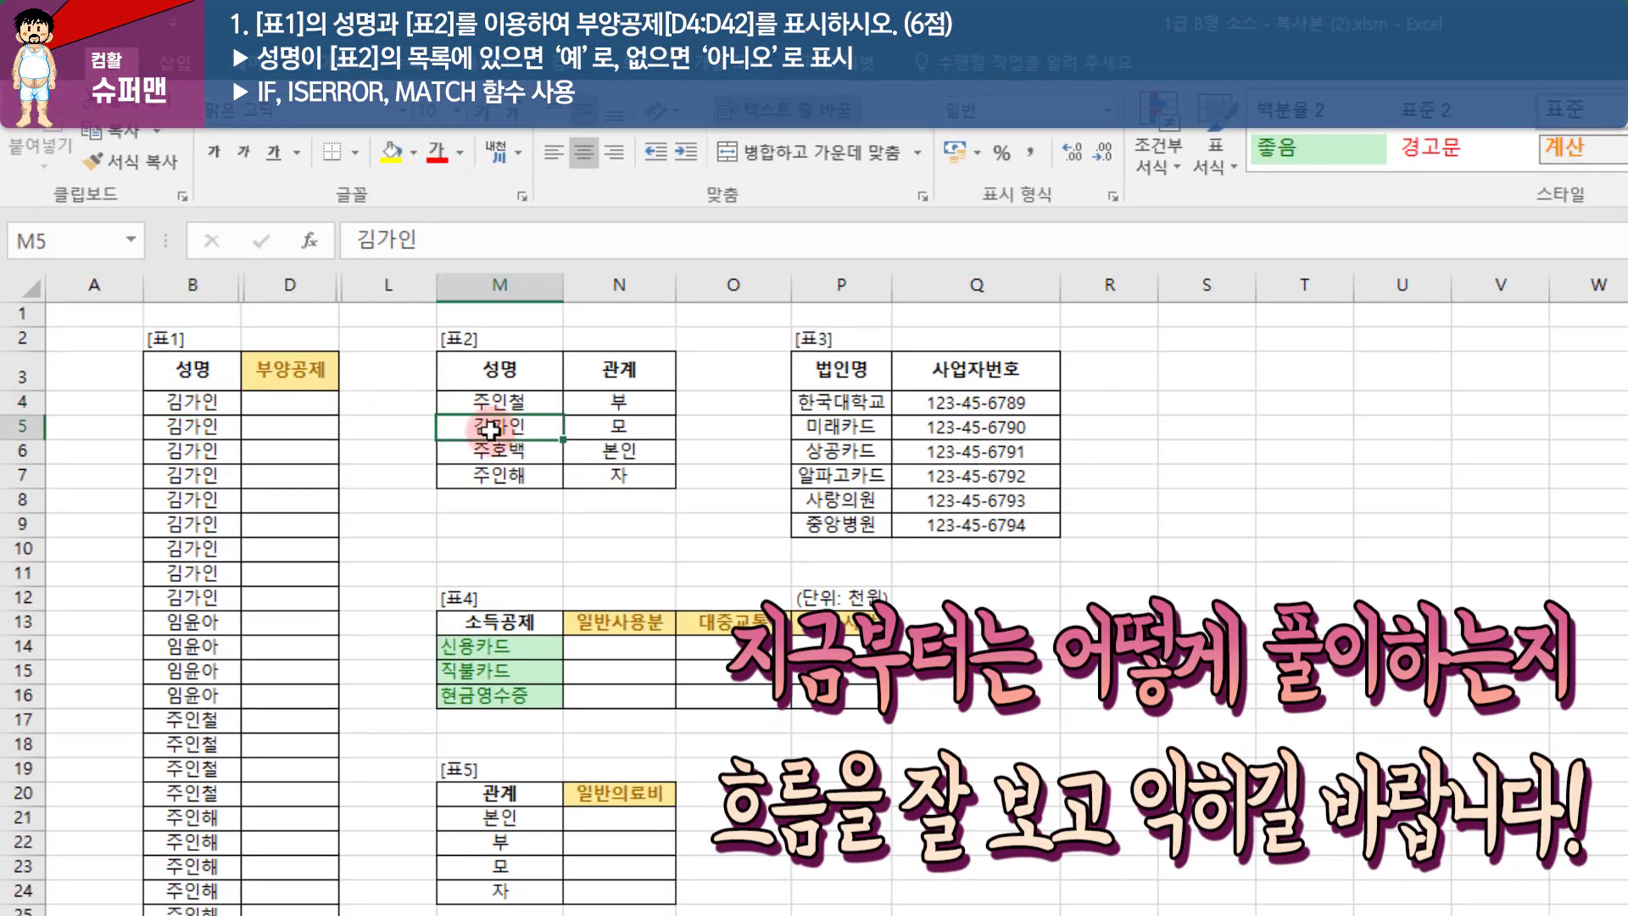
left_click(288, 406)
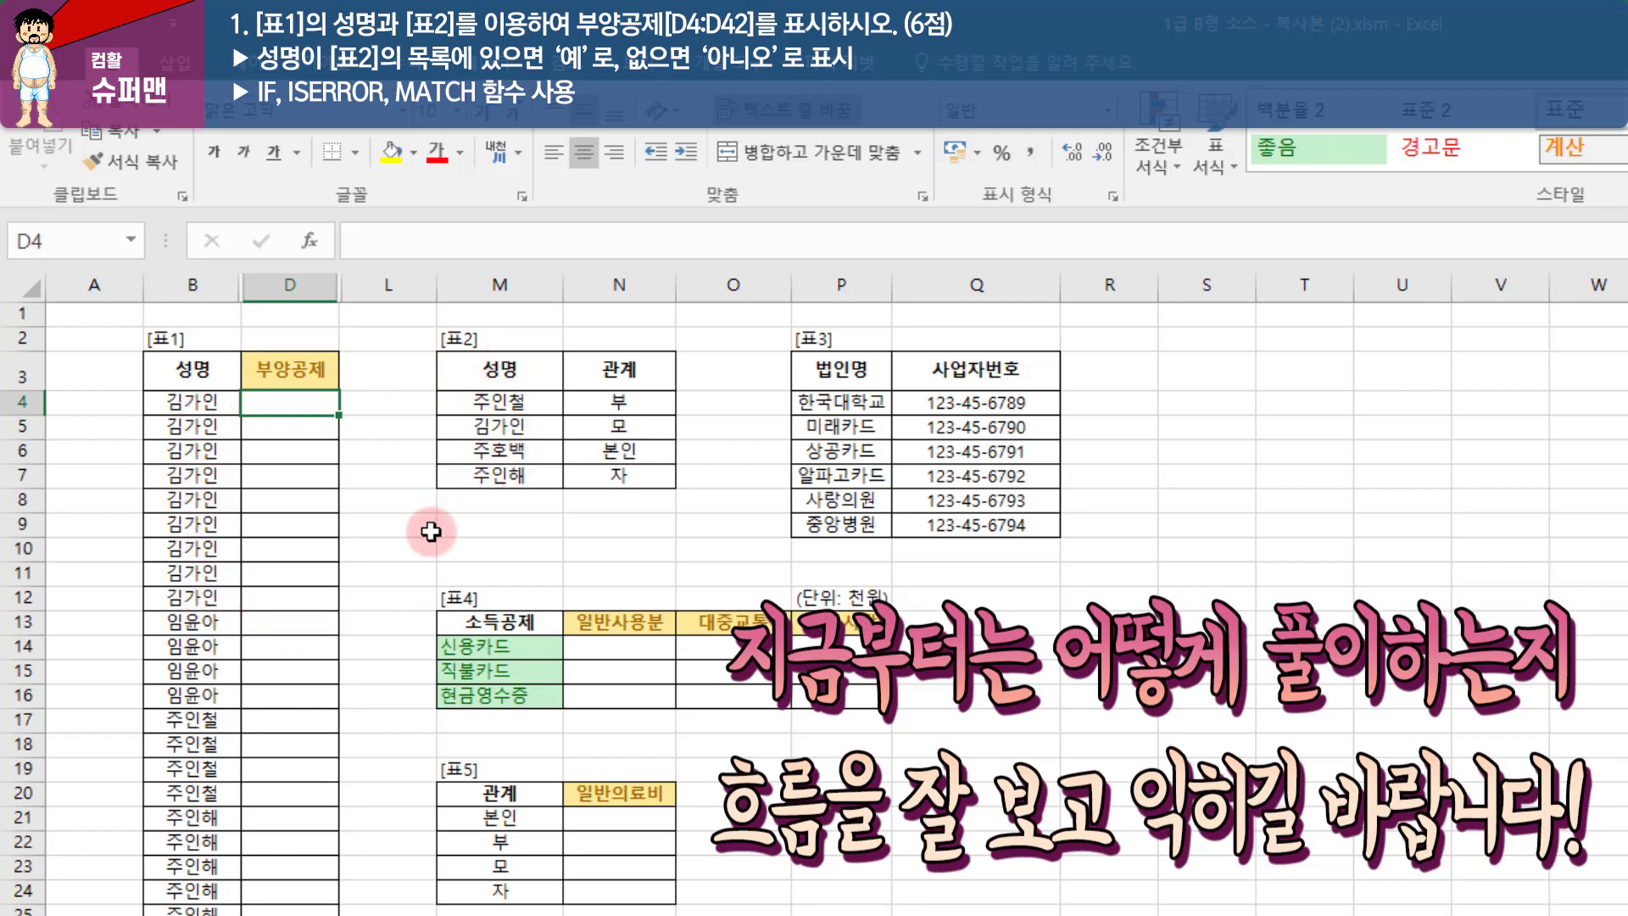
left_click(280, 624)
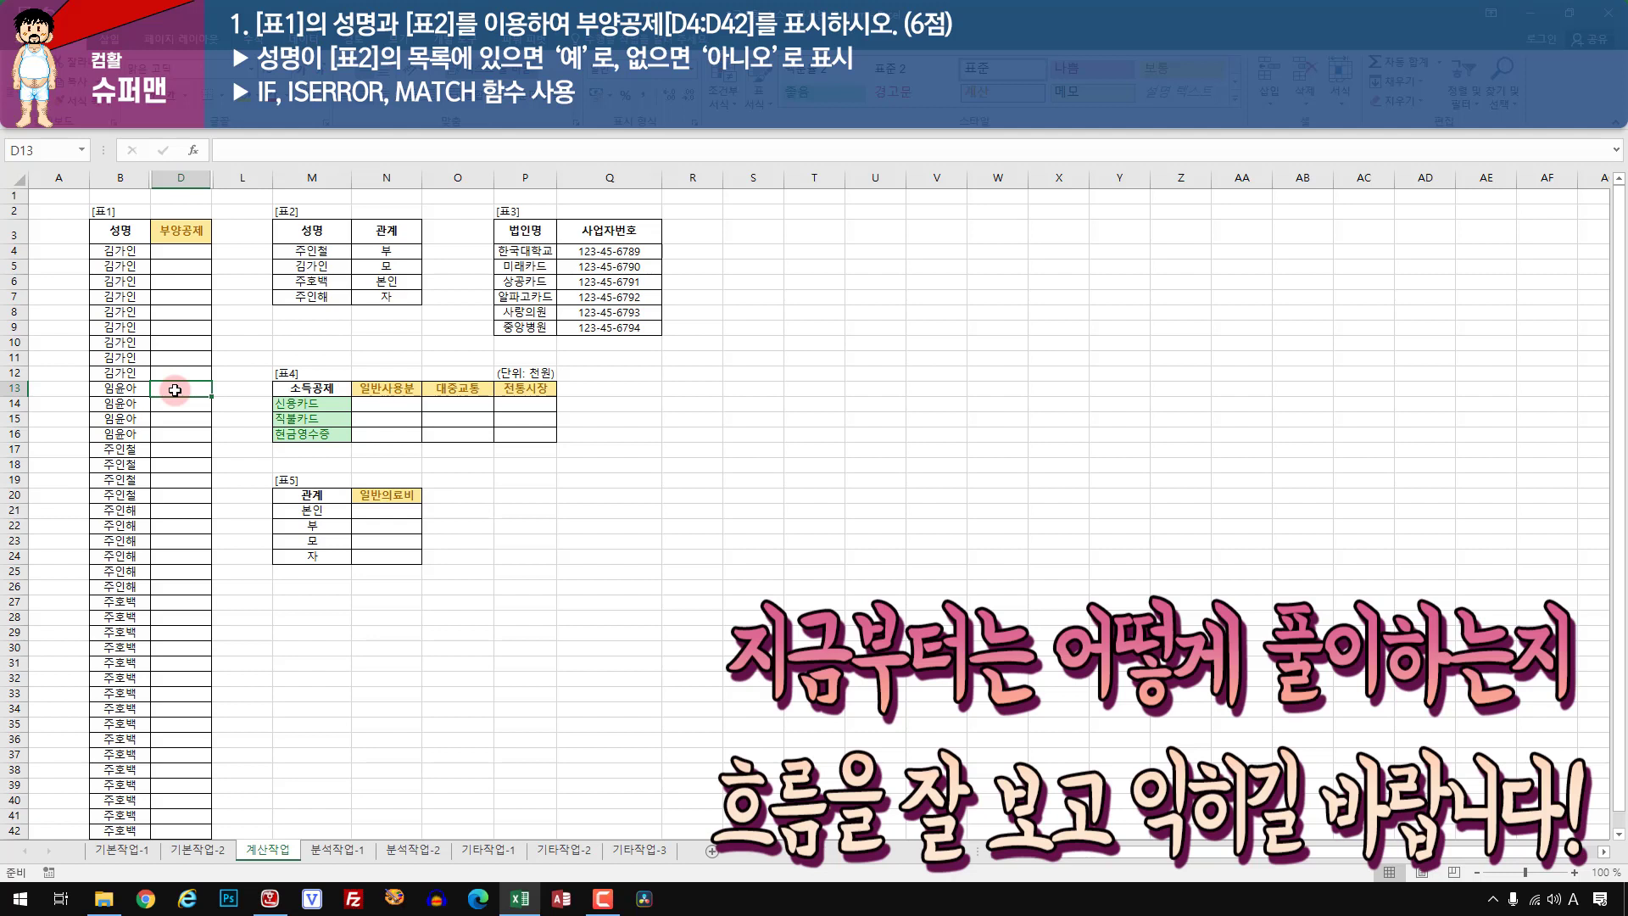
- Build a MATCH function in D4 with lookup value B4, lookup array M4:M7 and match type 0
left_click(180, 251)
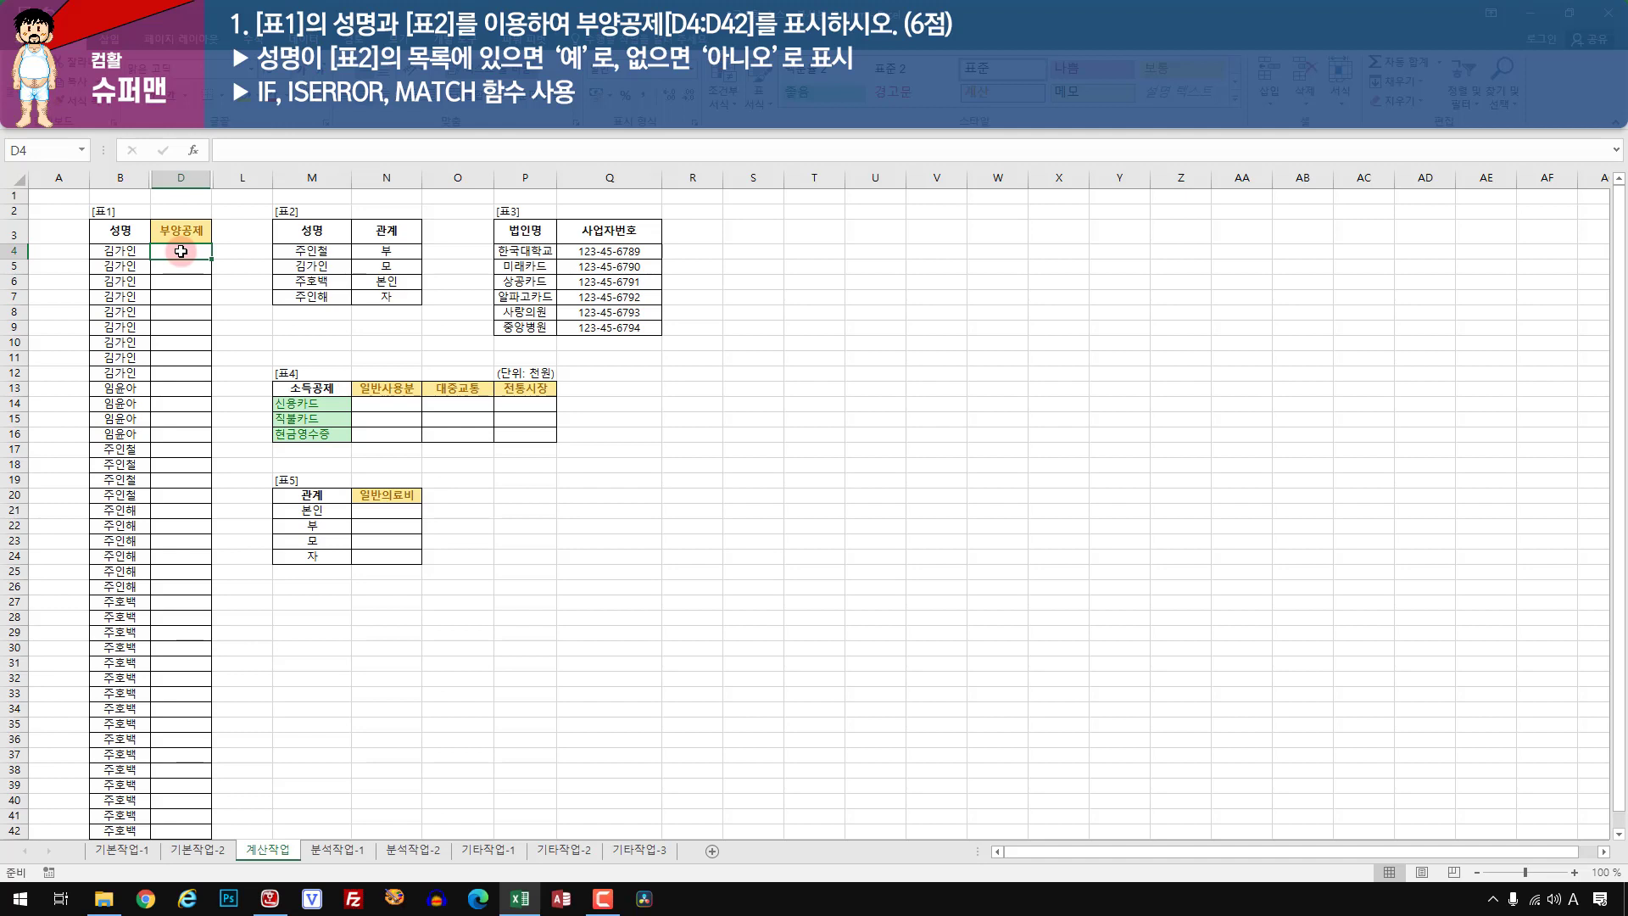
left_click(194, 150)
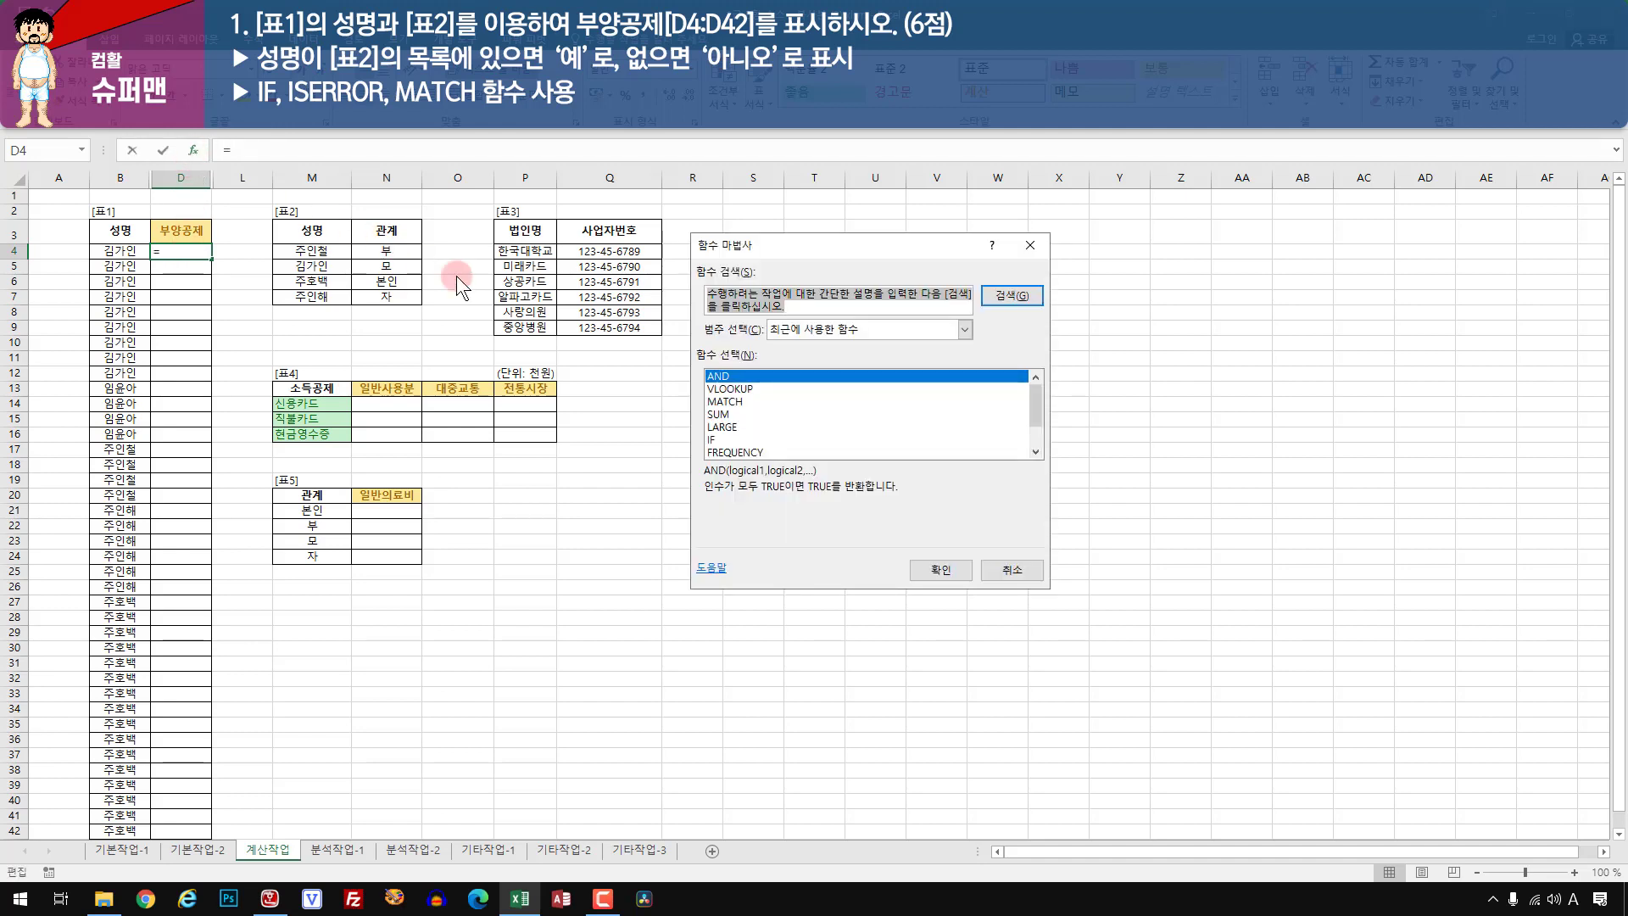
left_click(734, 402)
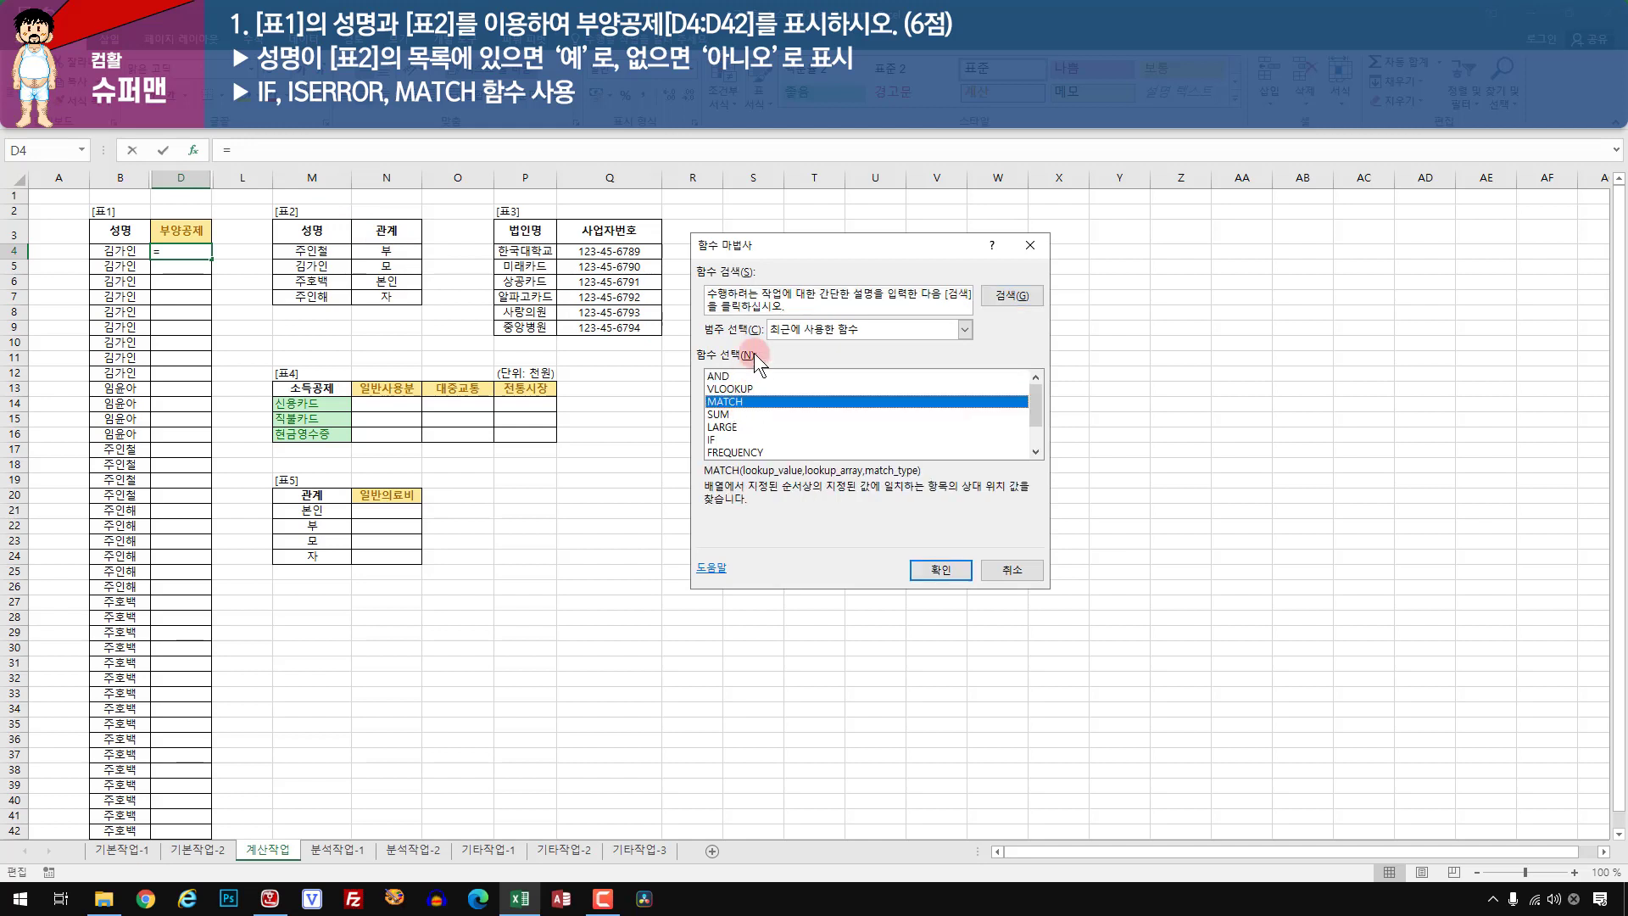
left_click(751, 301)
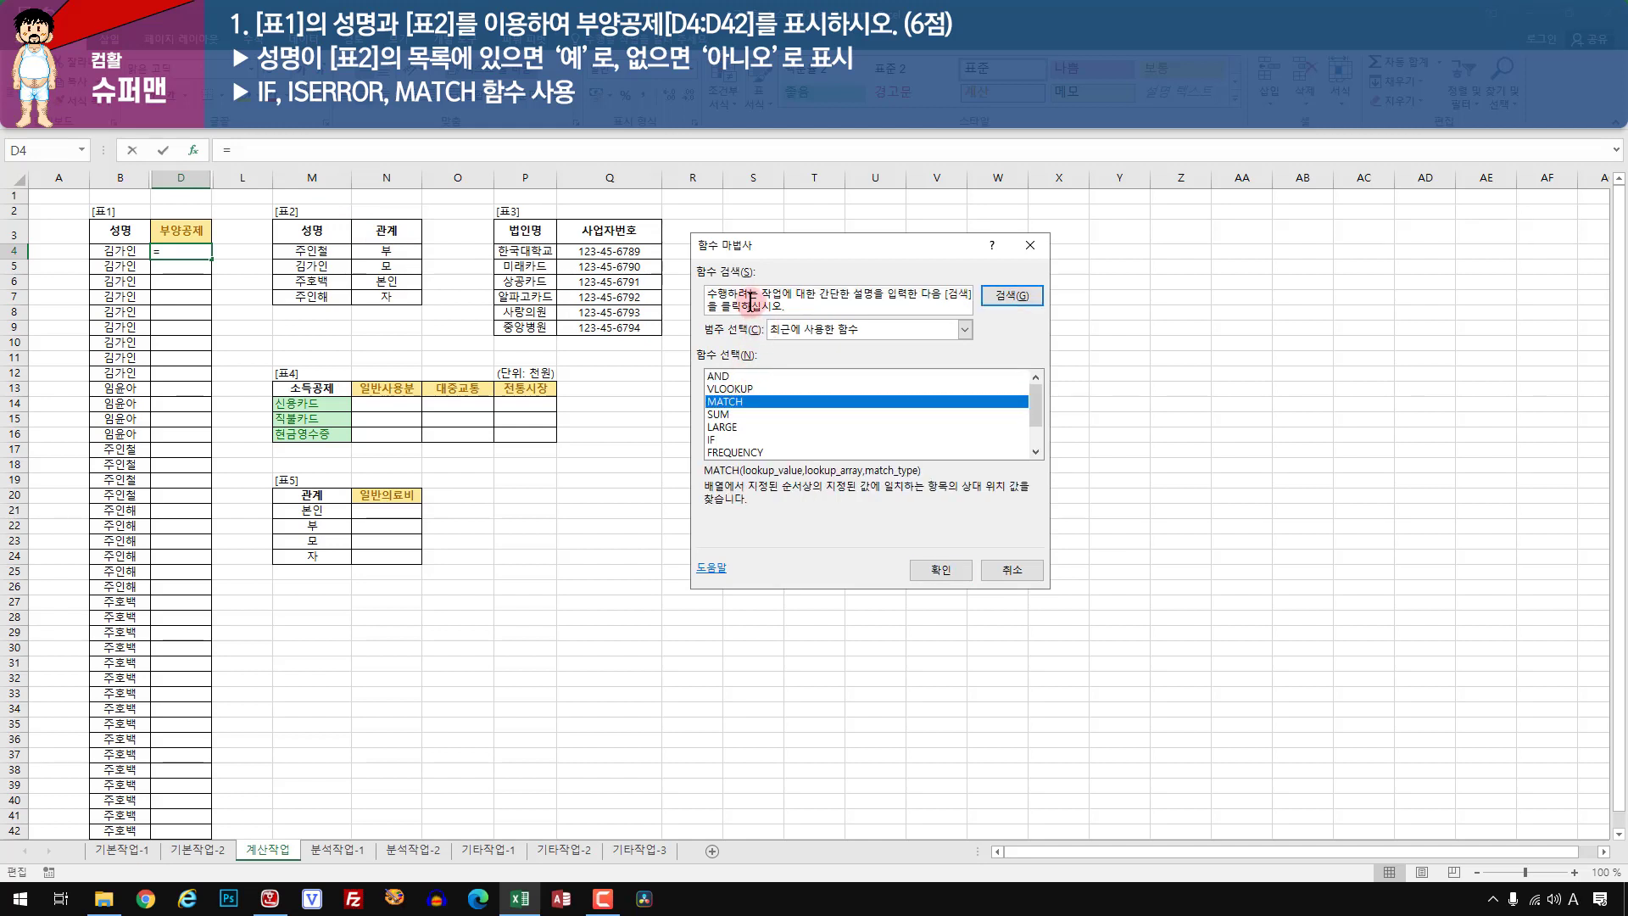
double_click(734, 402)
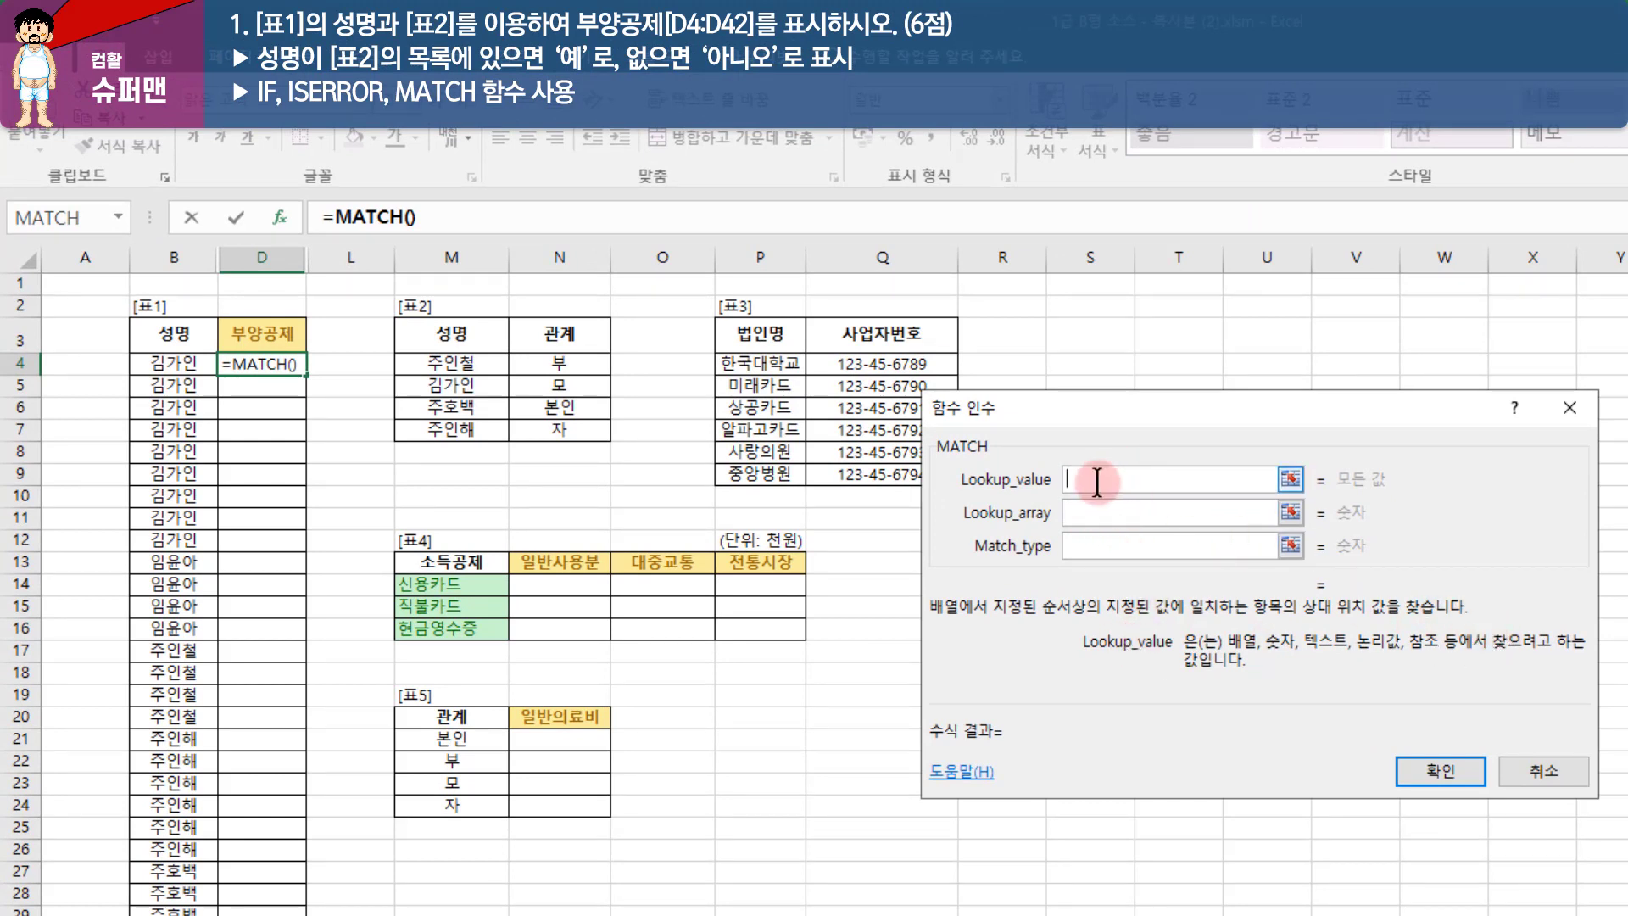
left_click(163, 363)
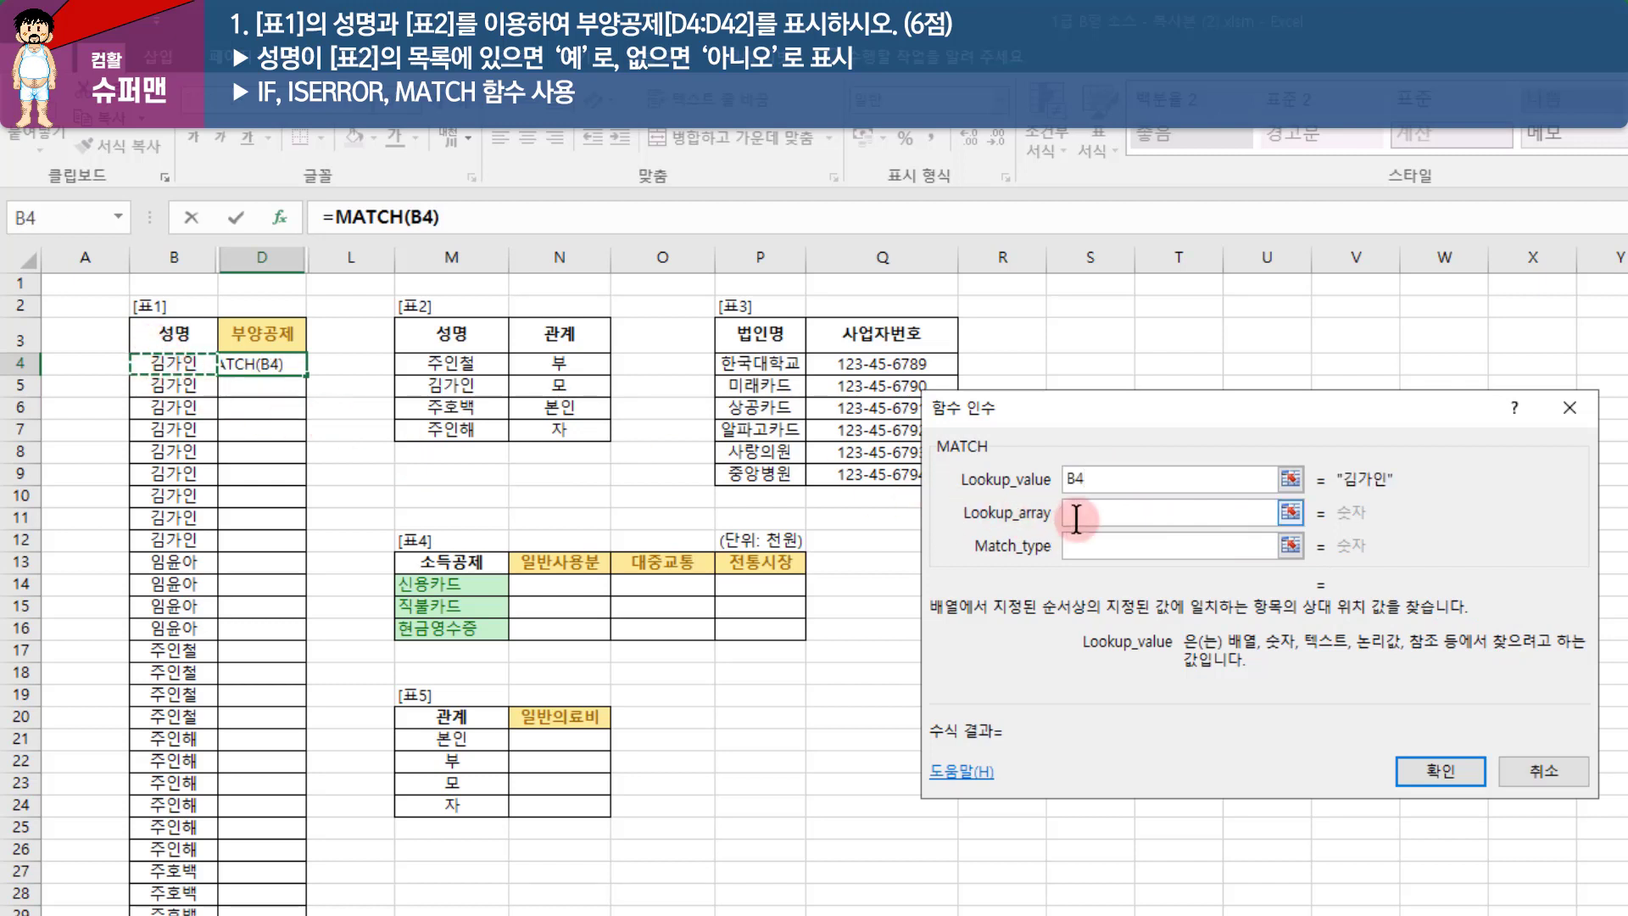
left_click(1102, 512)
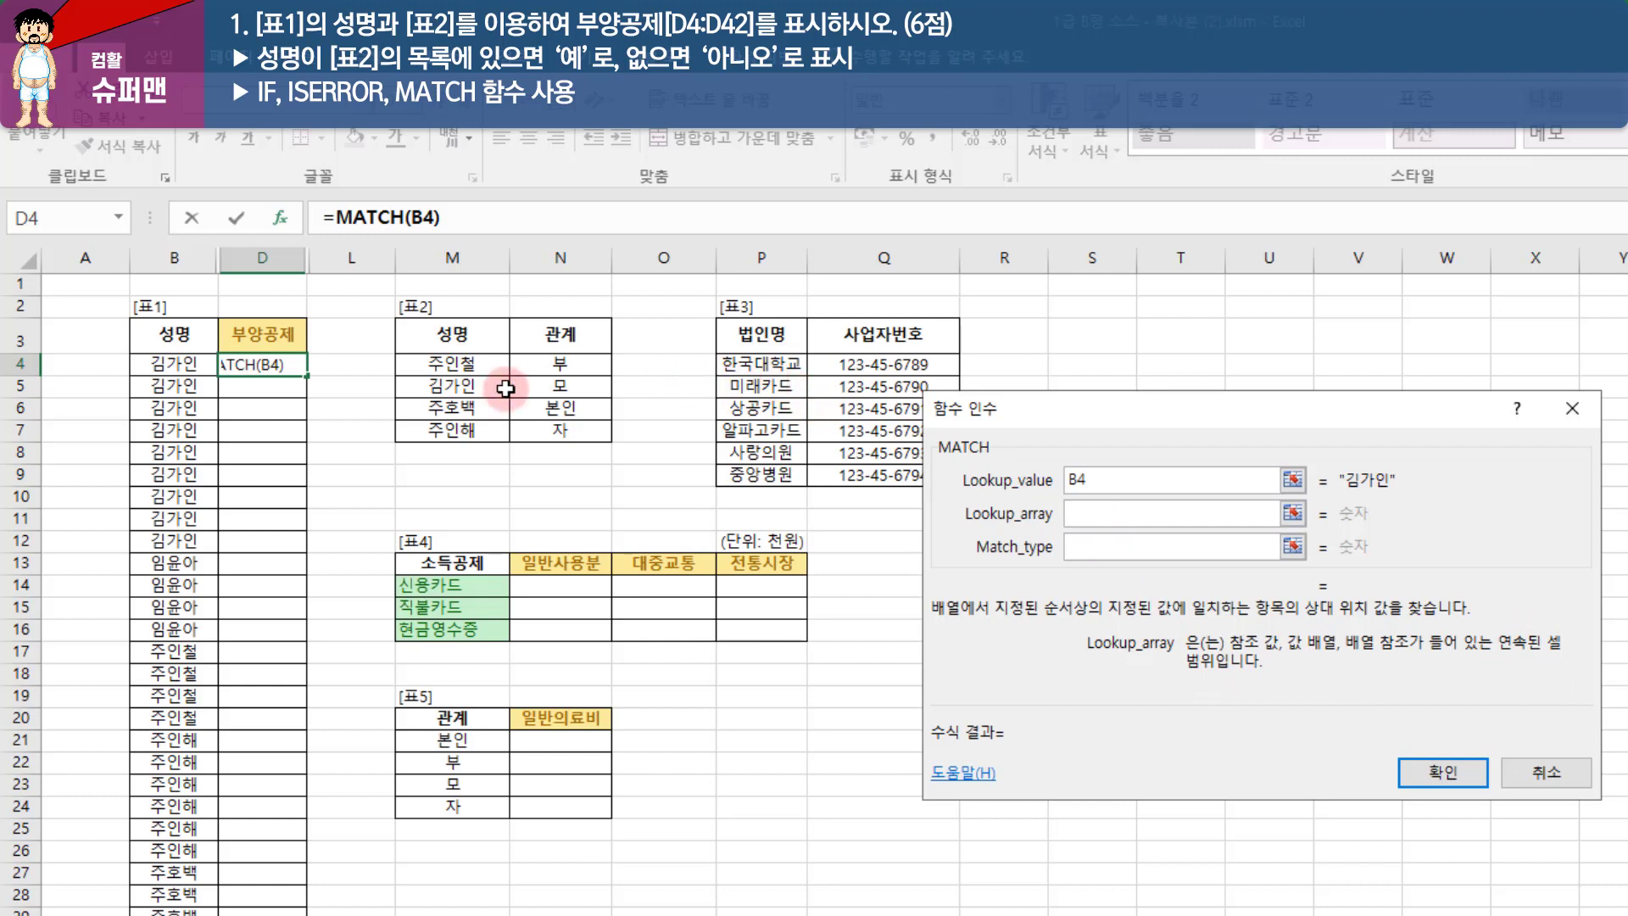
left_click_drag(448, 364, 441, 429)
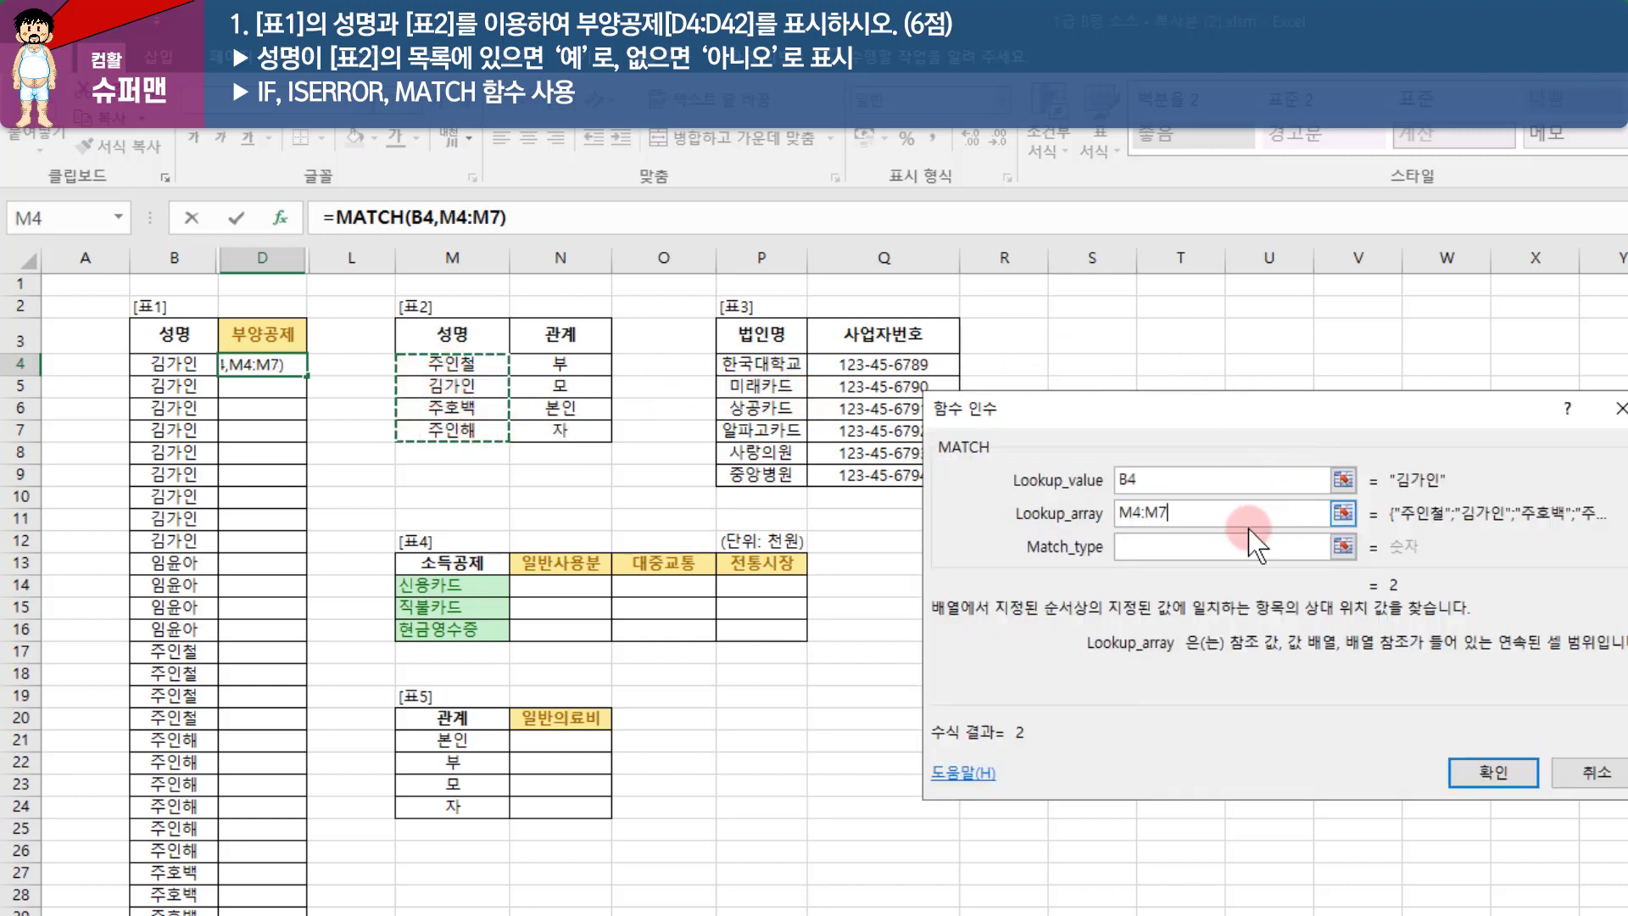
left_click(1170, 543)
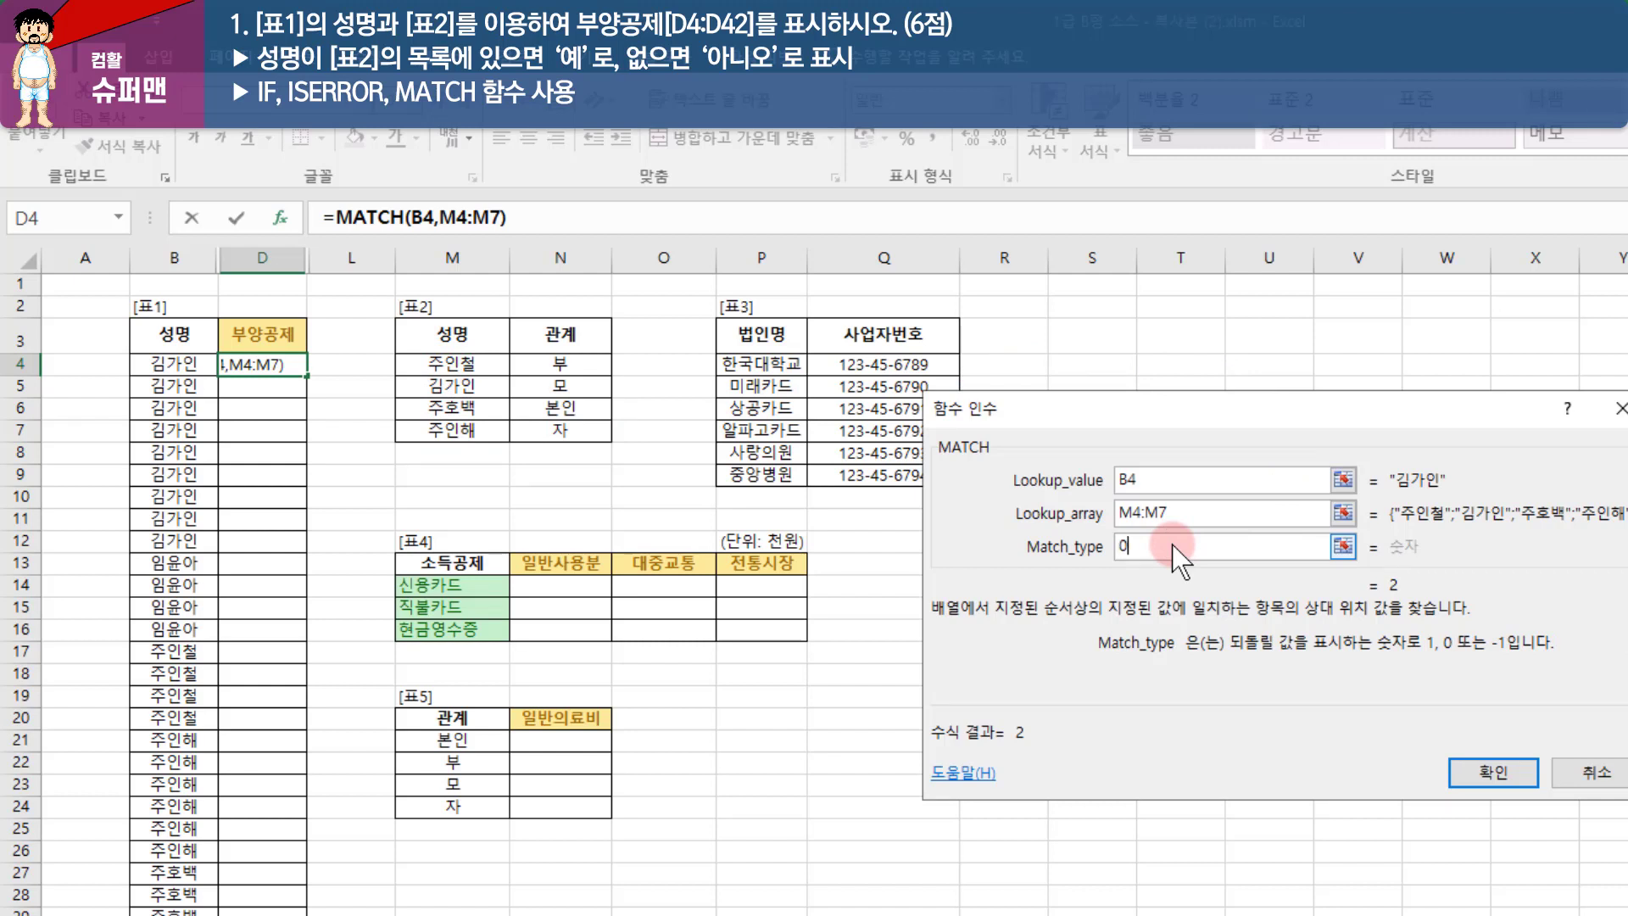
type("0")
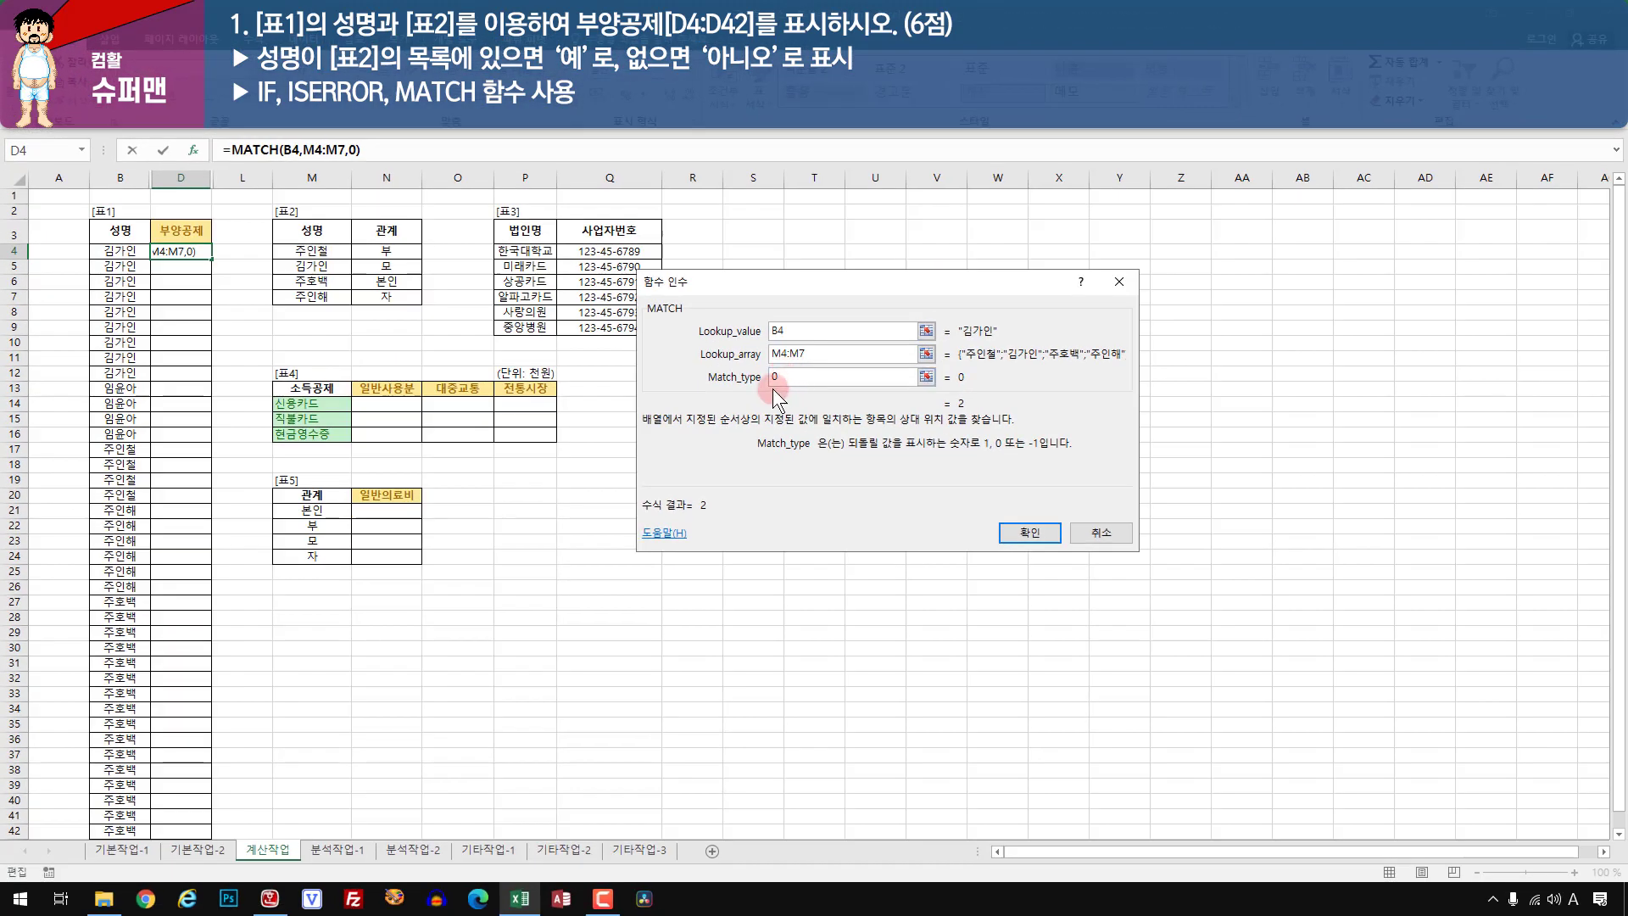
- Read the MATCH help on how the match_type settings 1, 0 and -1 behave, and close it
left_click(665, 532)
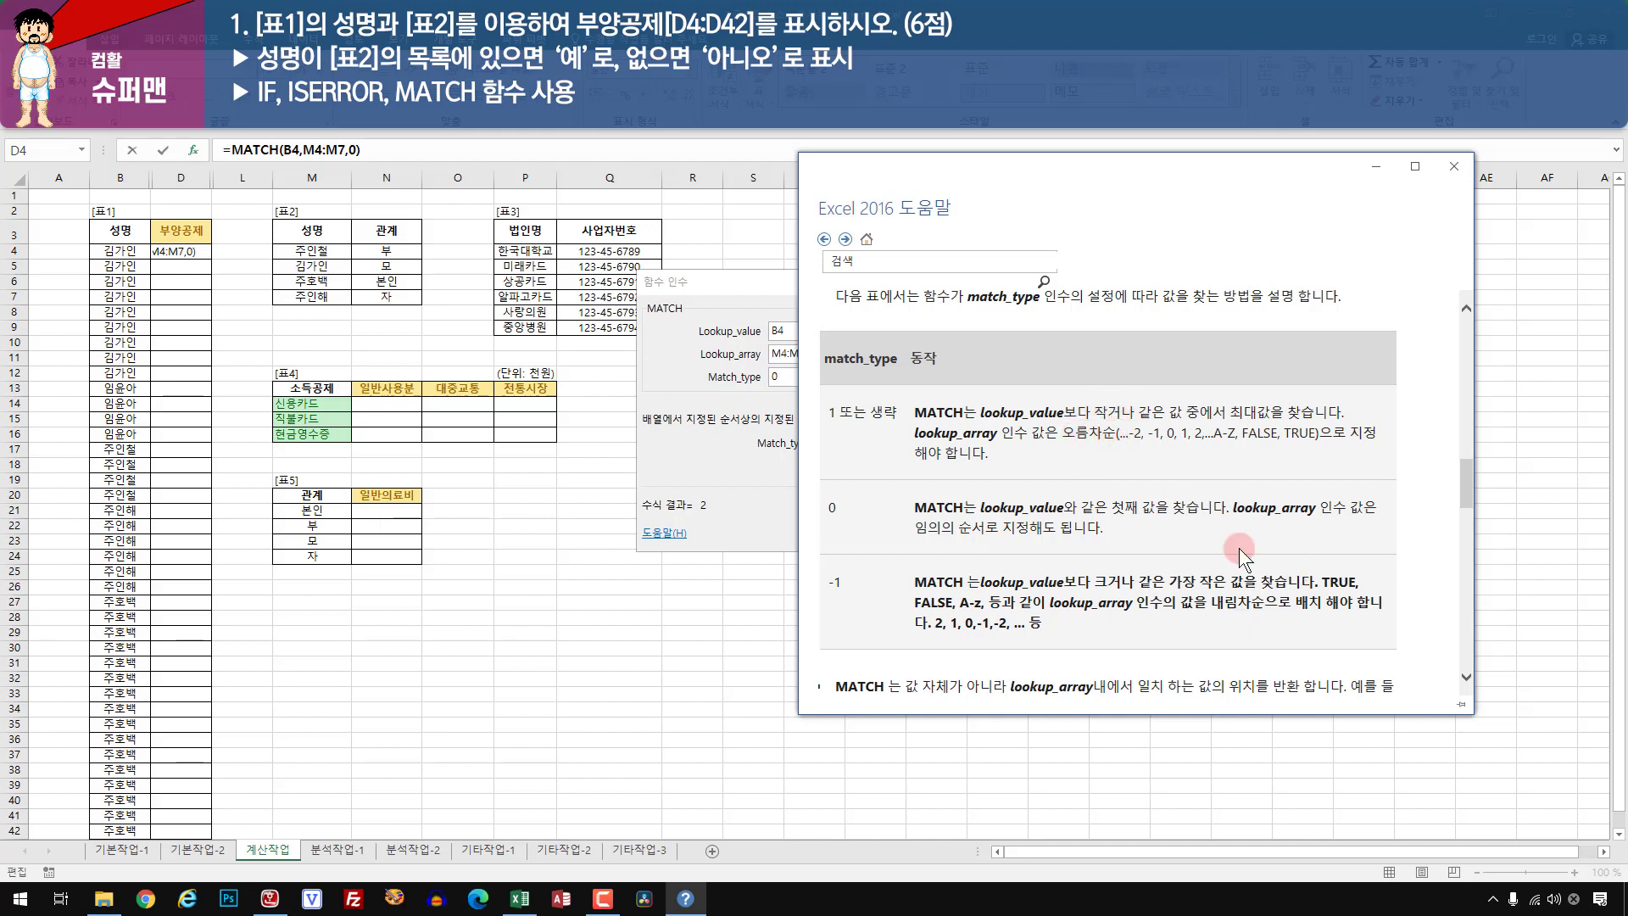
left_click(1453, 166)
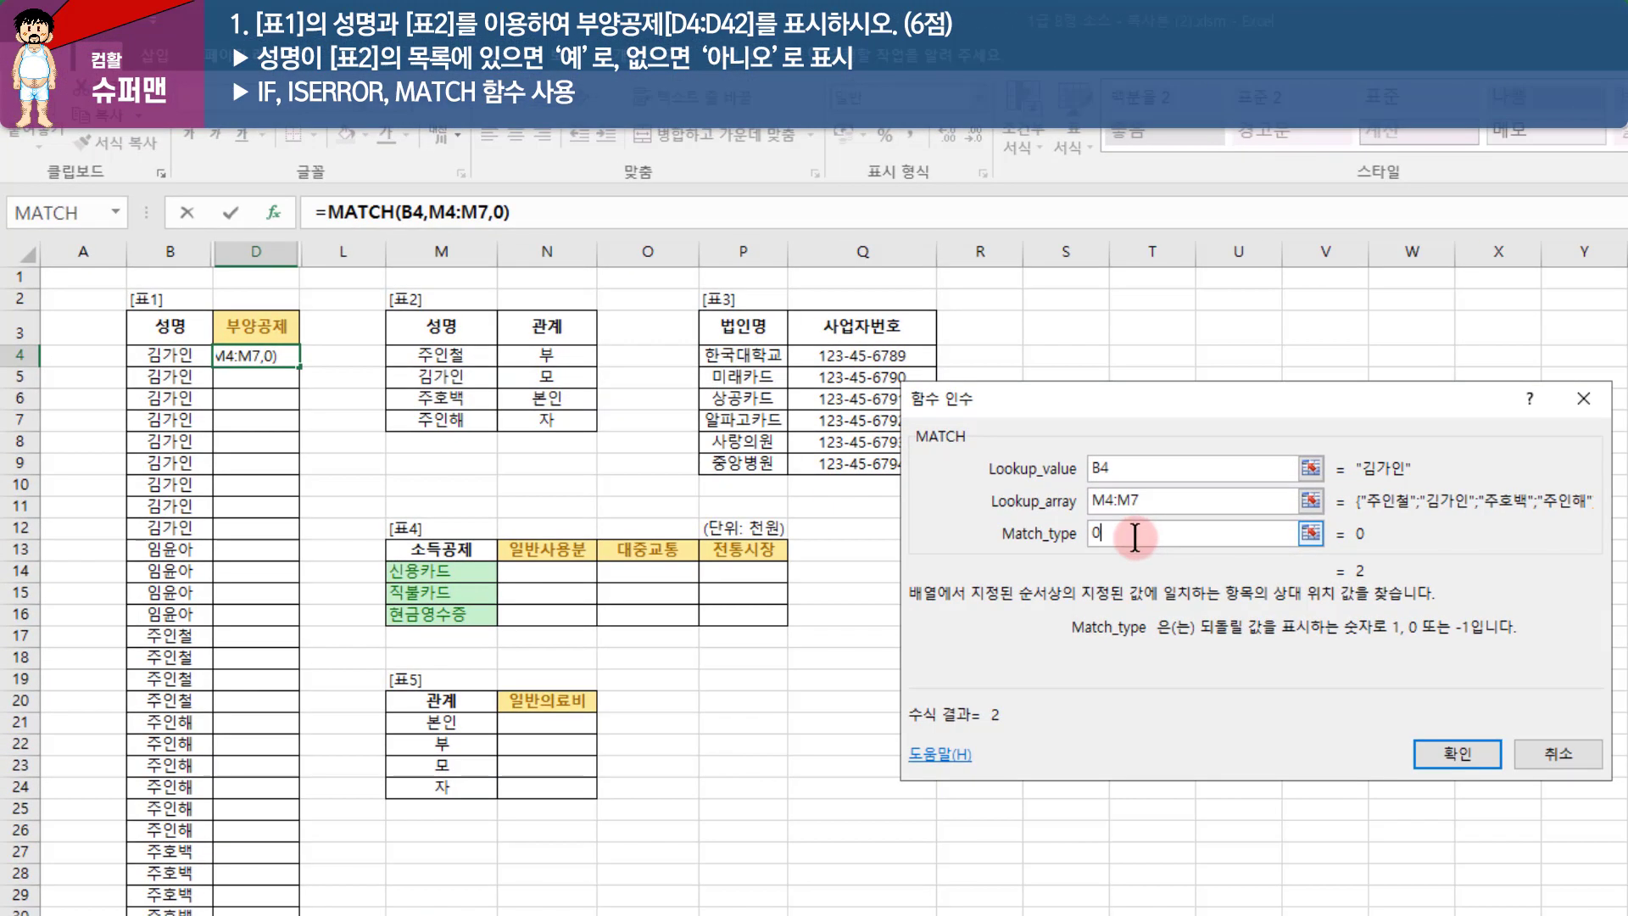
- Make the MATCH lookup array absolute as $M$4:$M$7, confirm the formula, and fill it from D4 down to D29
left_click_drag(1107, 395, 820, 364)
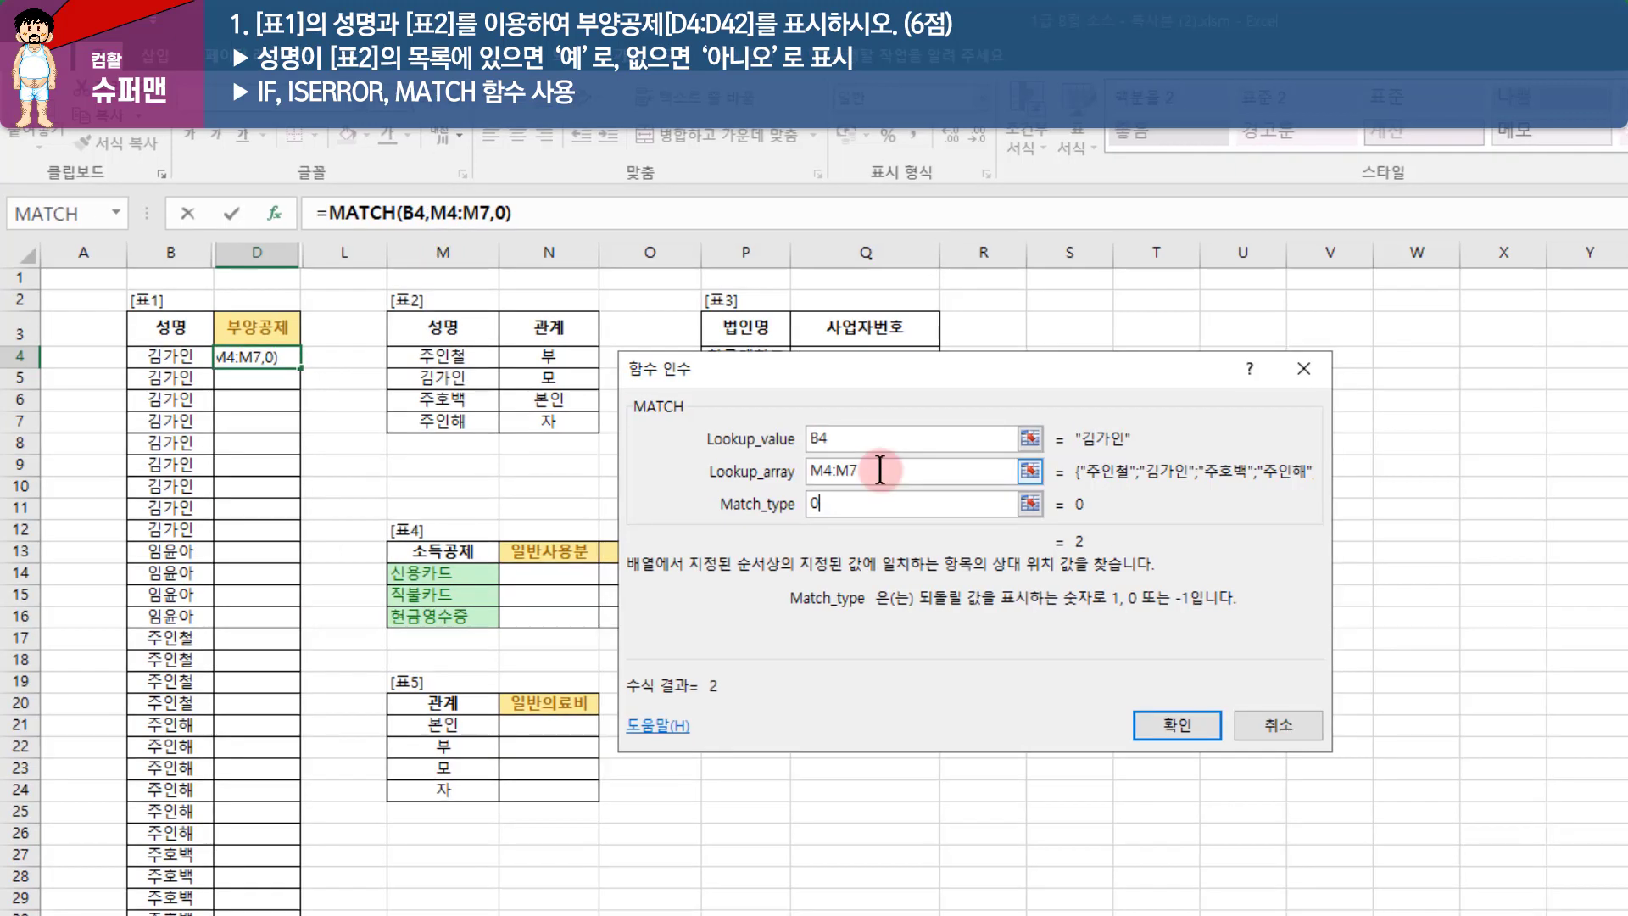
left_click(880, 469)
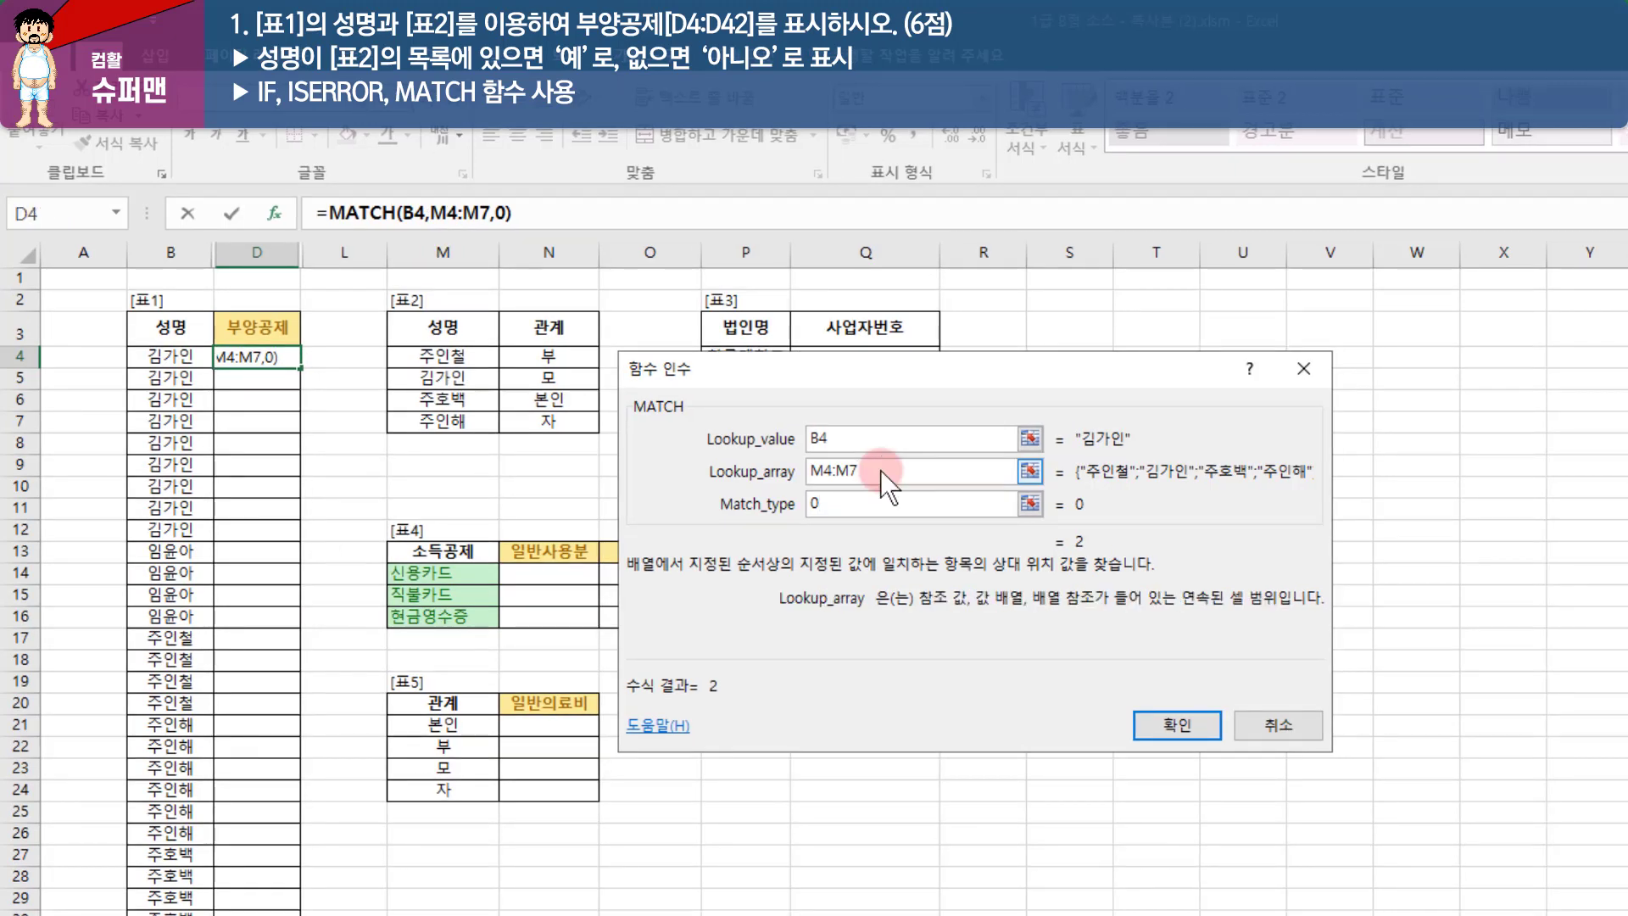
left_click_drag(949, 470, 801, 471)
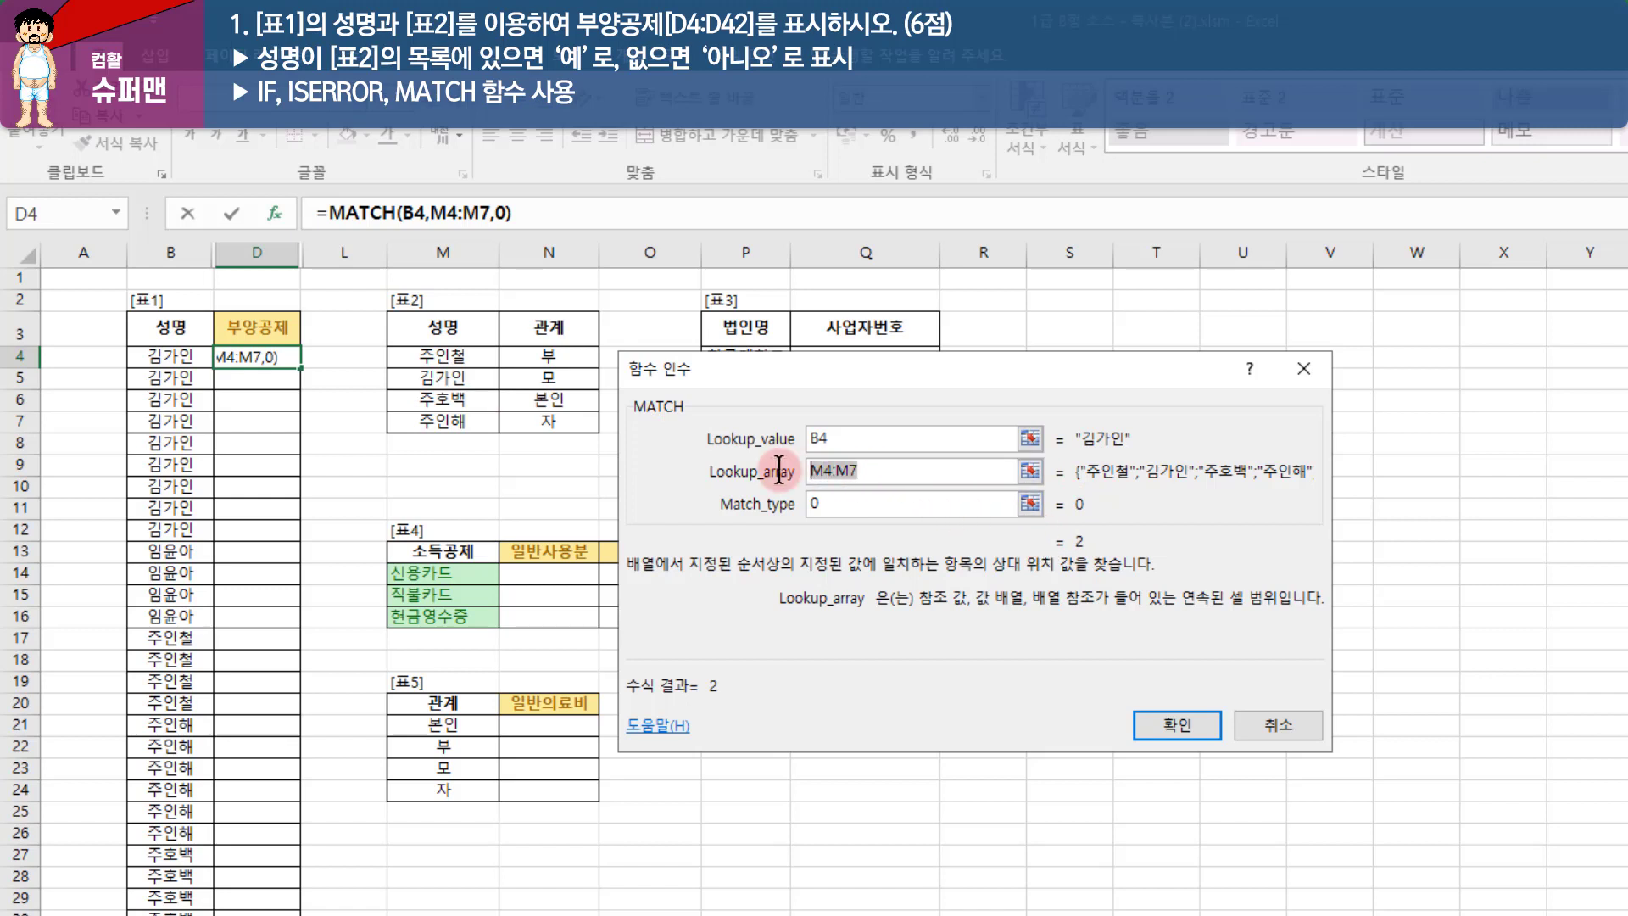
key("F4")
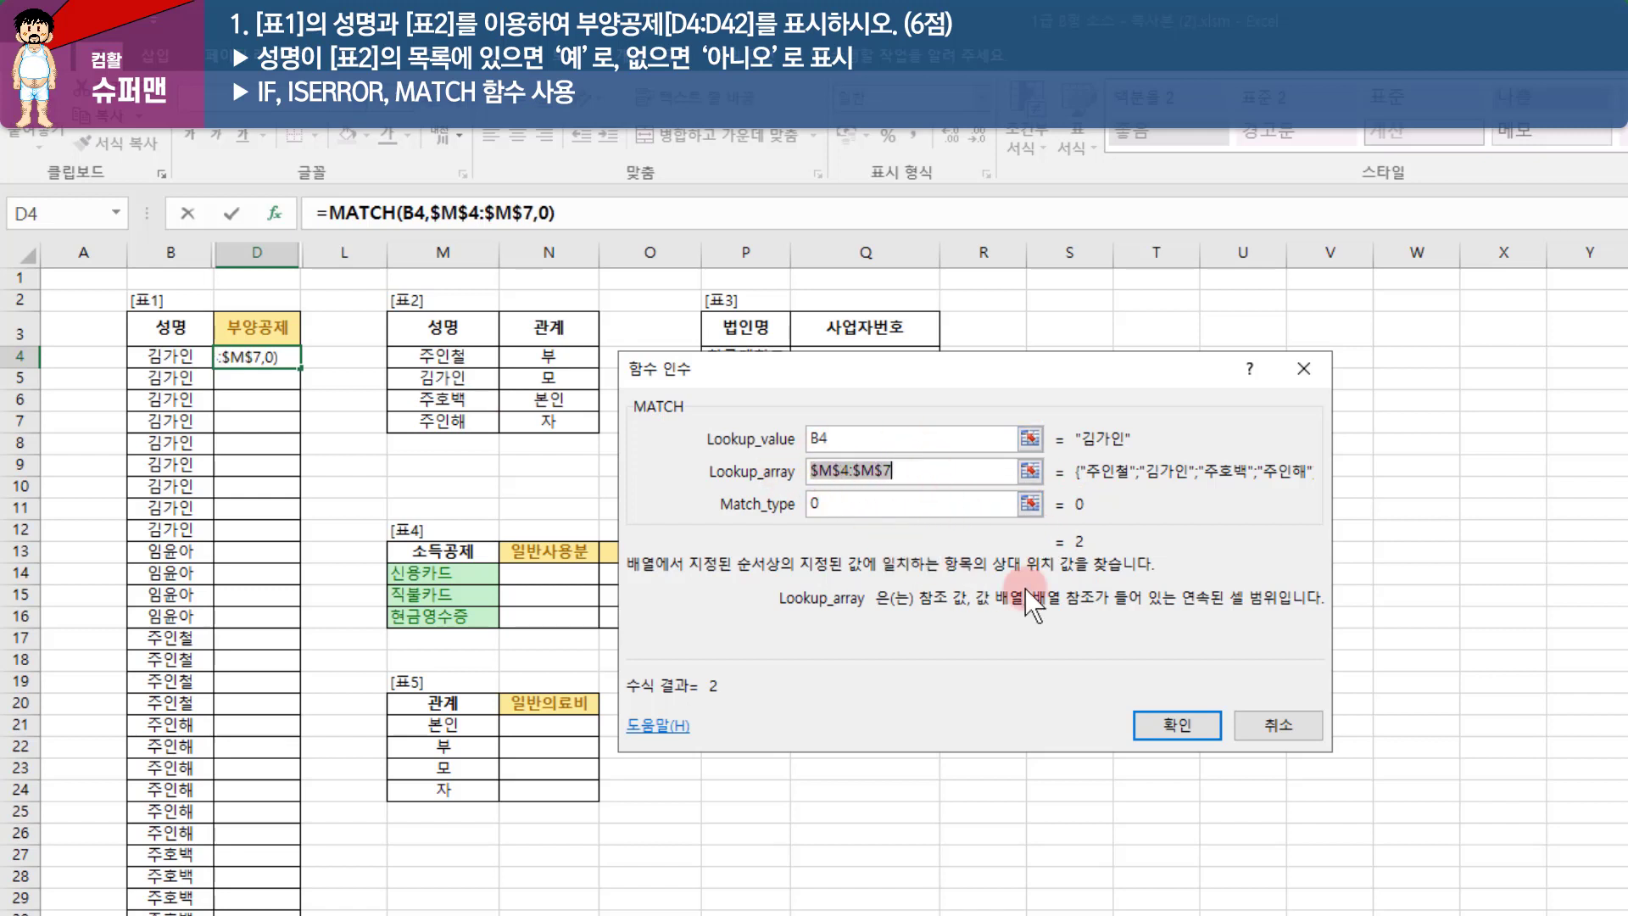
left_click(1177, 726)
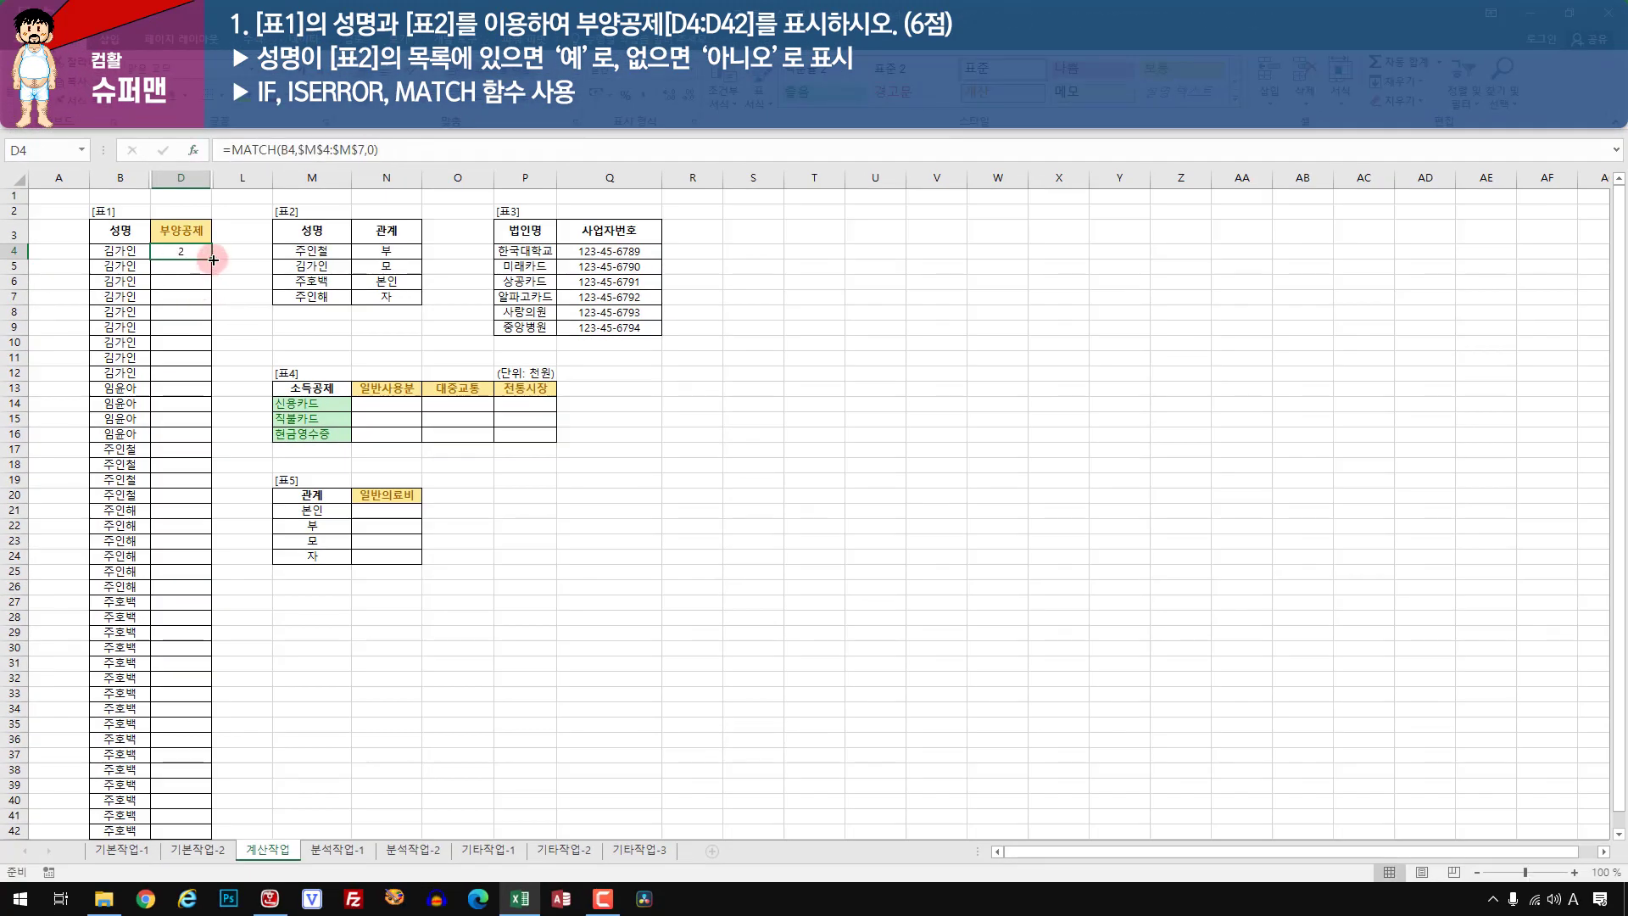
left_click_drag(212, 259, 235, 639)
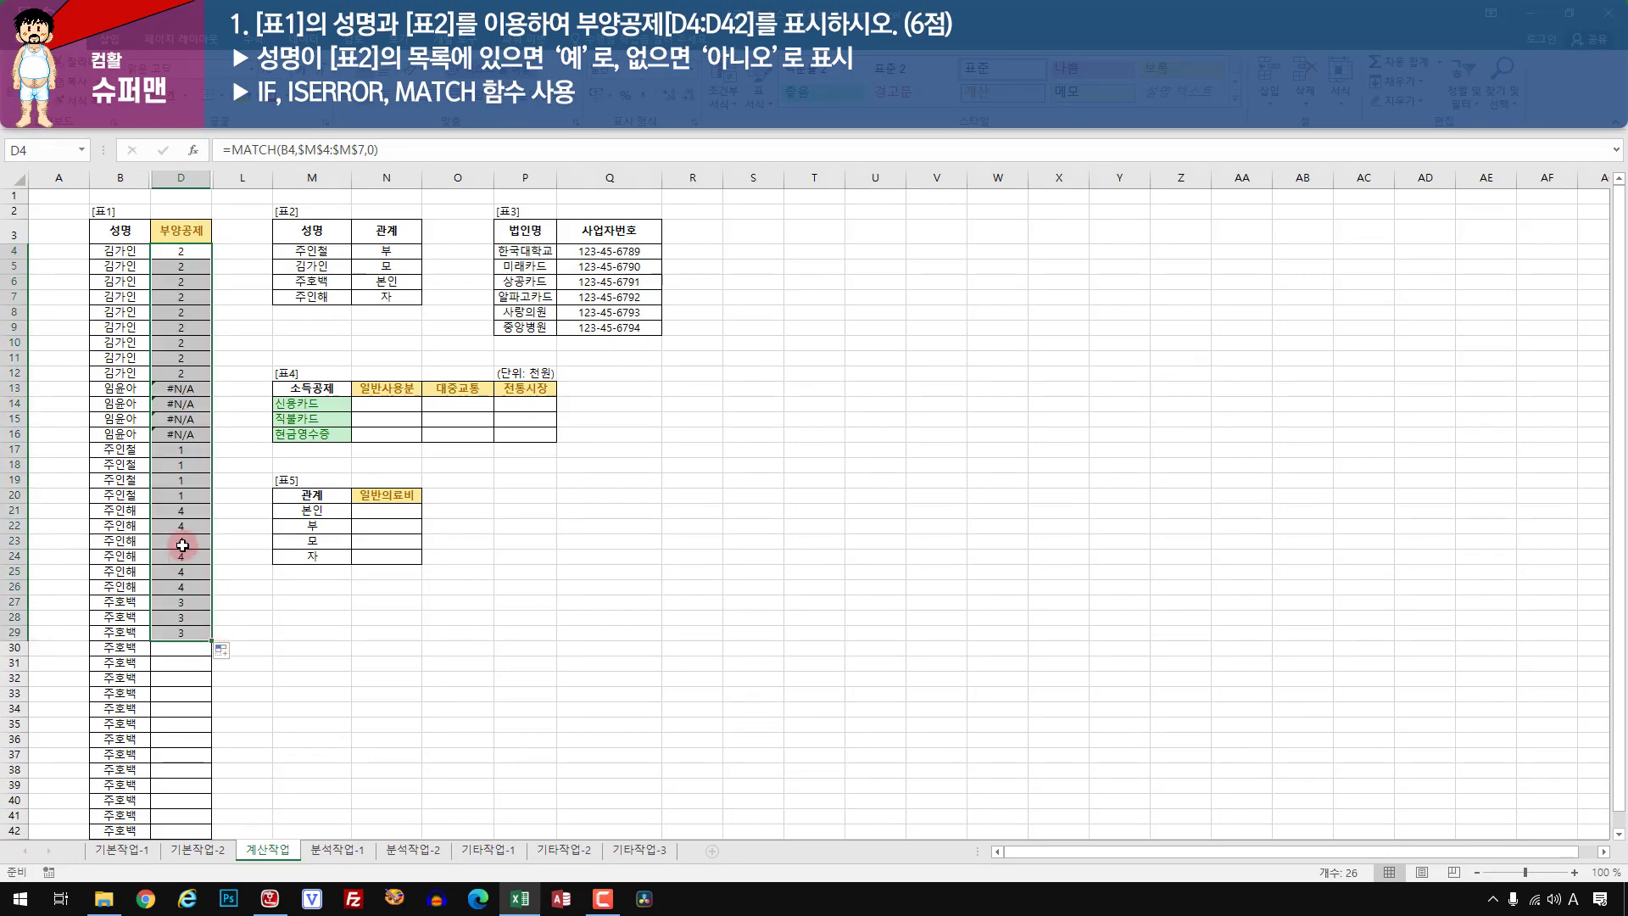
- Examine the MATCH results in D13 through D16 and the error options offered for D13
left_click(172, 391)
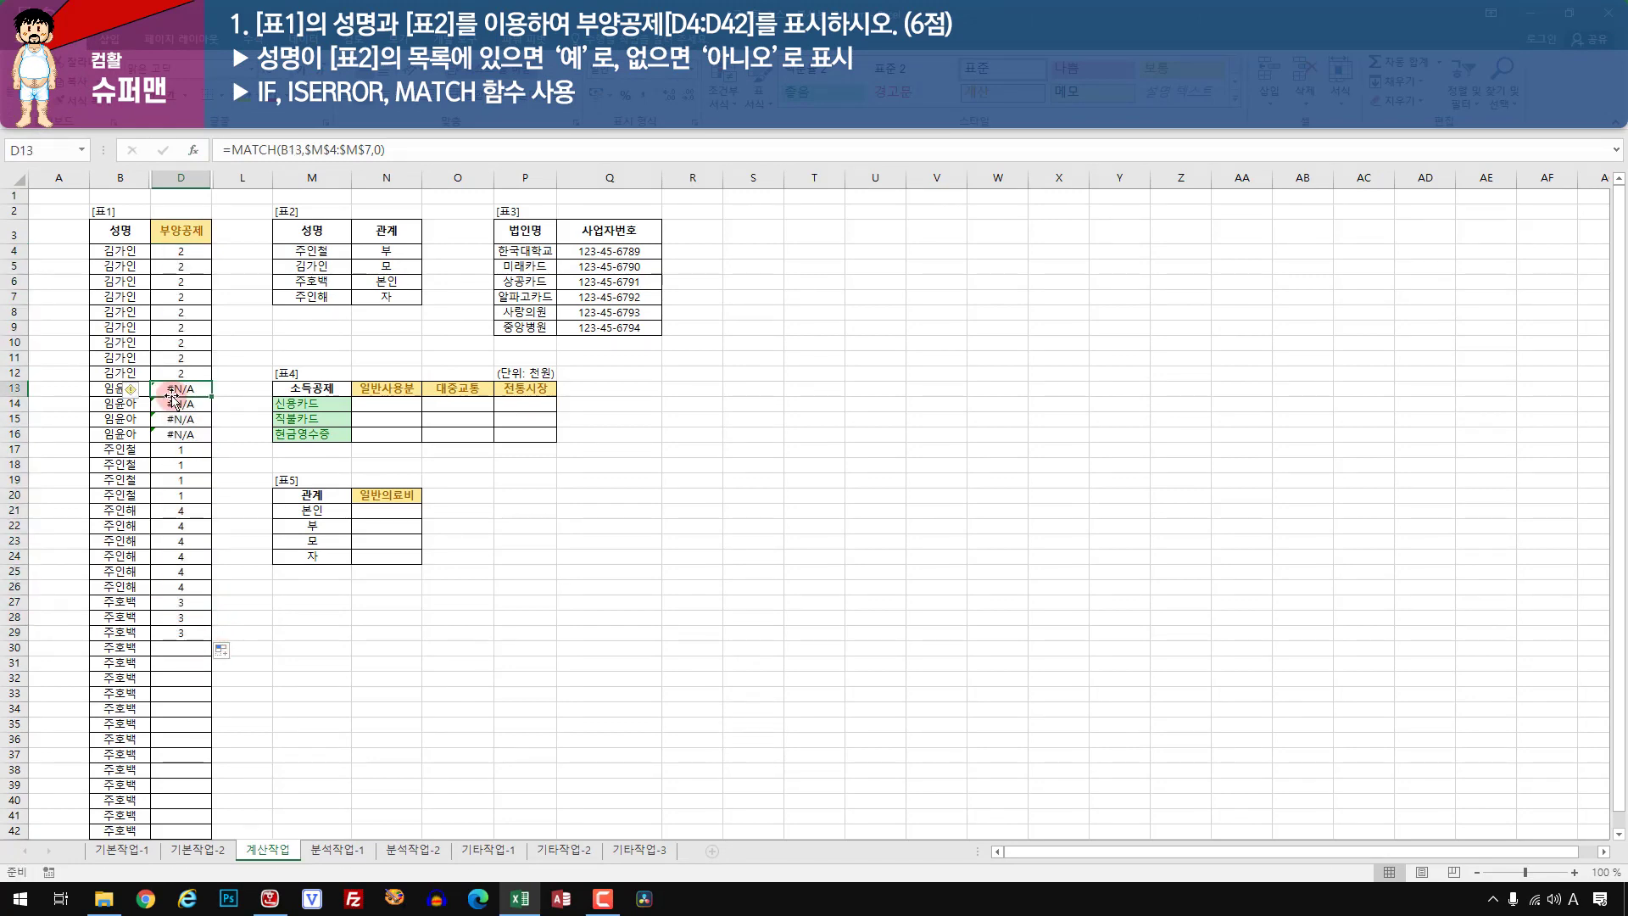
left_click(174, 402)
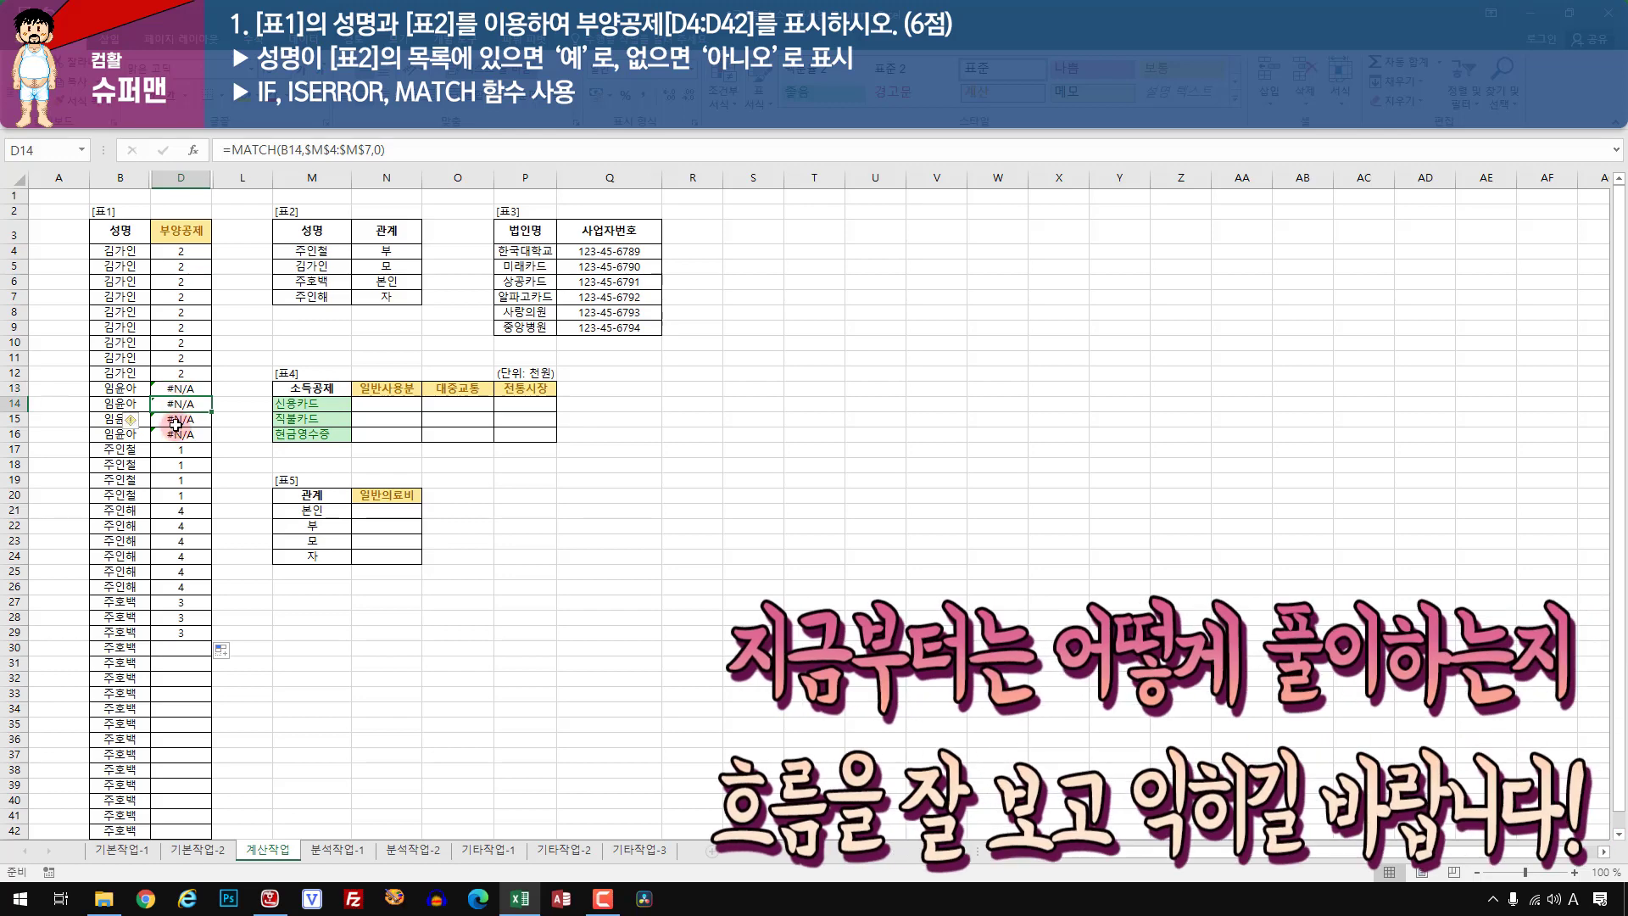
left_click(175, 424)
left_click(176, 434)
left_click(180, 389)
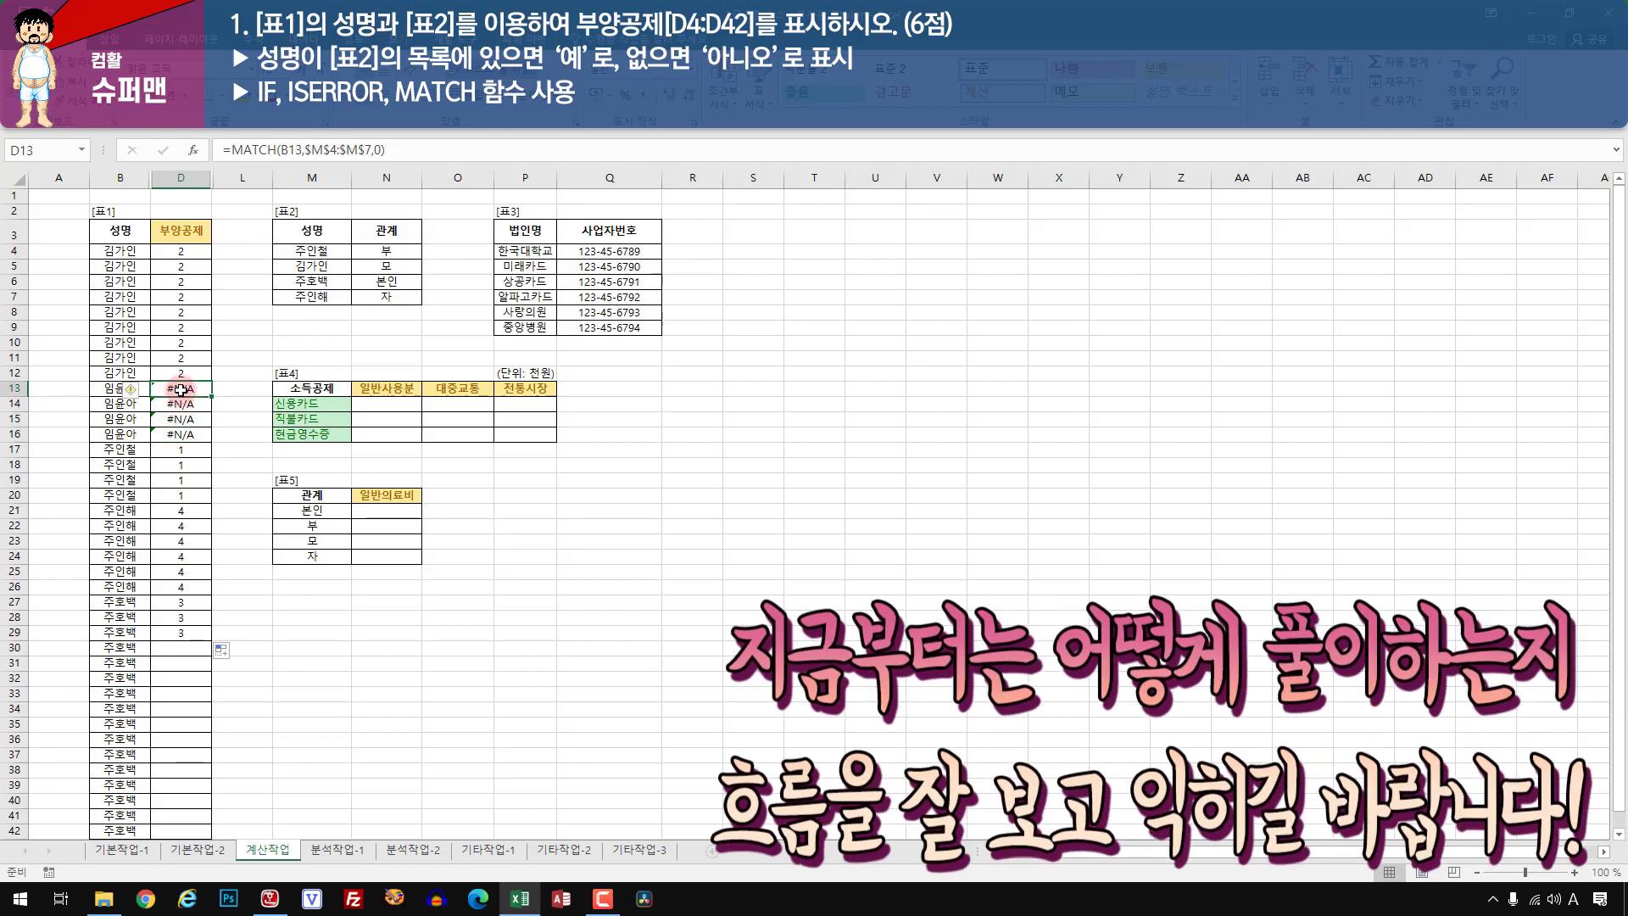
left_click(135, 392)
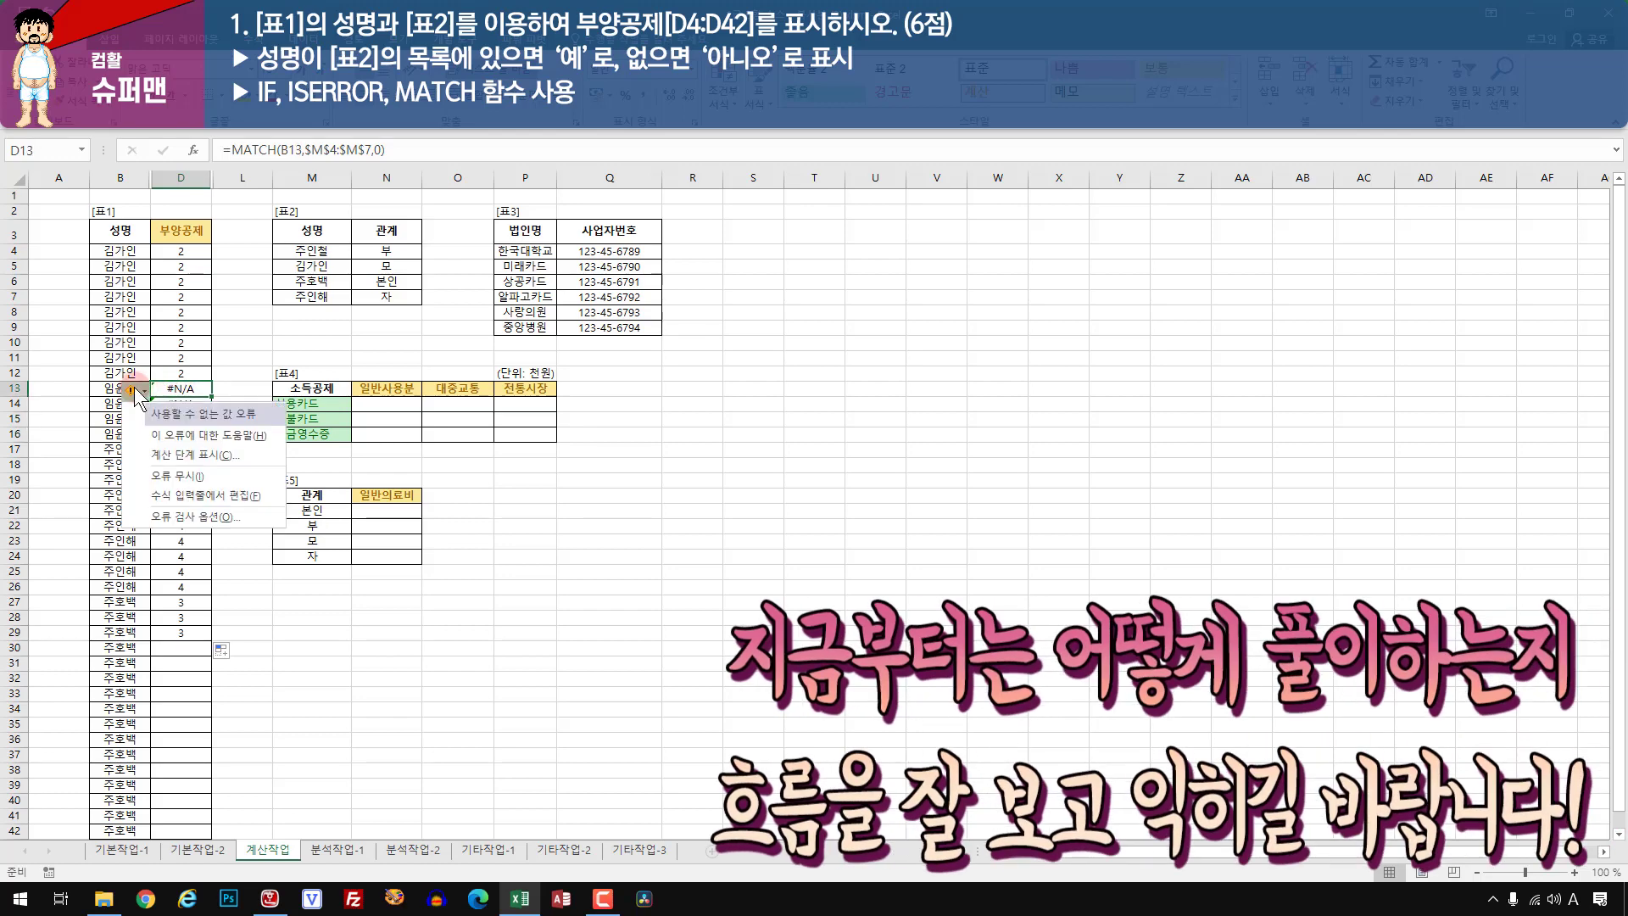
left_click(183, 388)
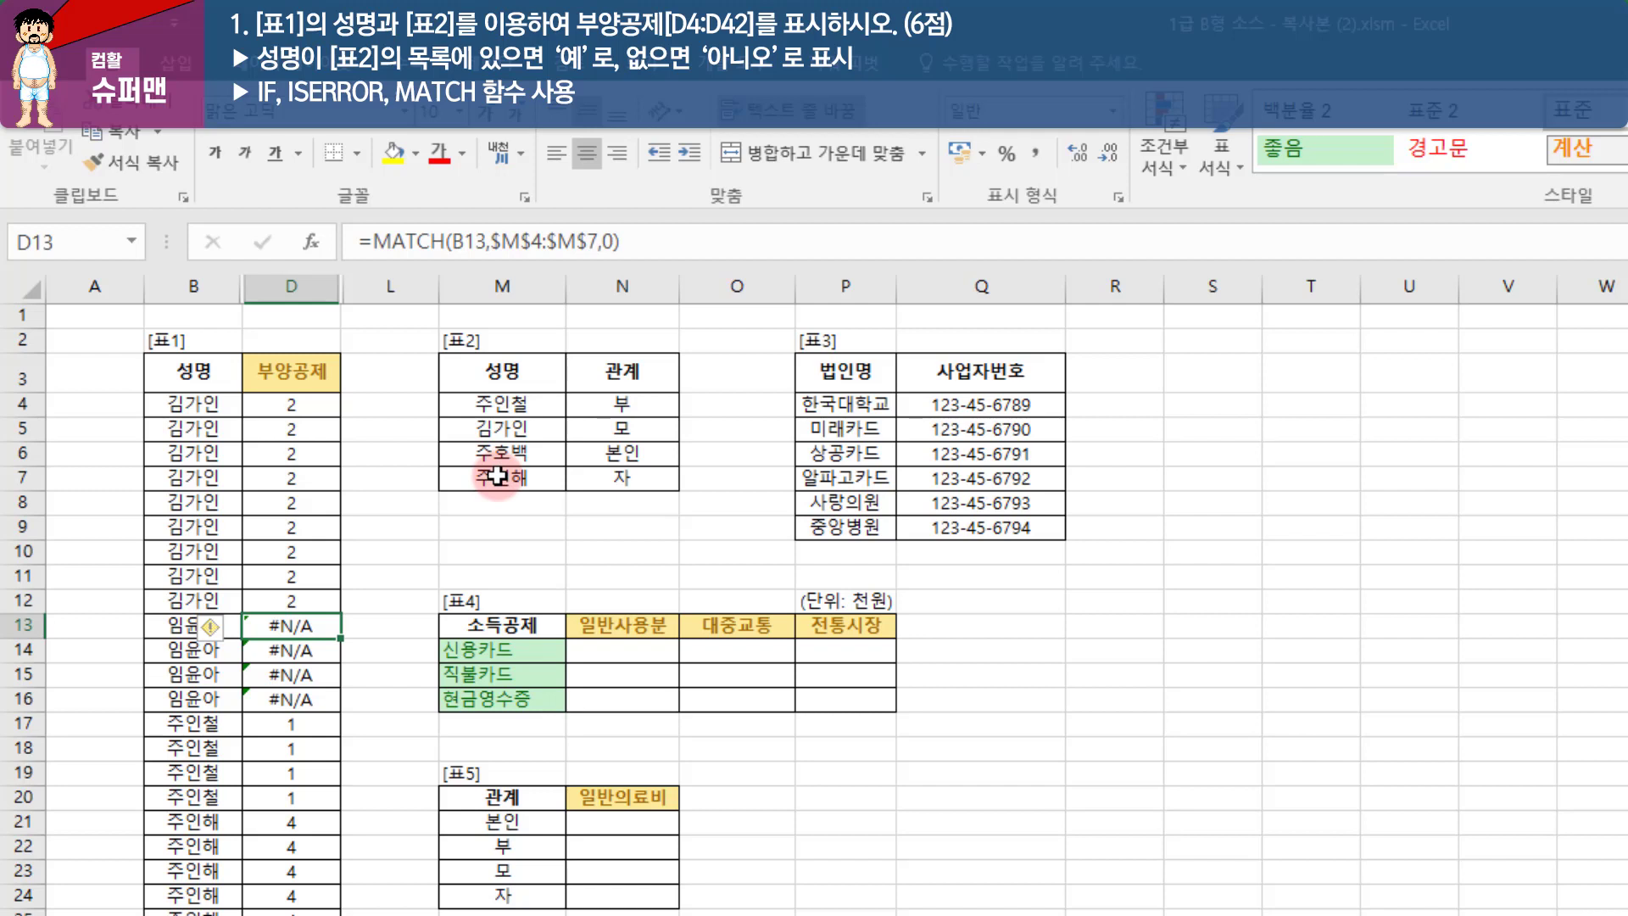
- Wrap the MATCH formula in D13 in an ISERROR function and confirm it
left_click(370, 242)
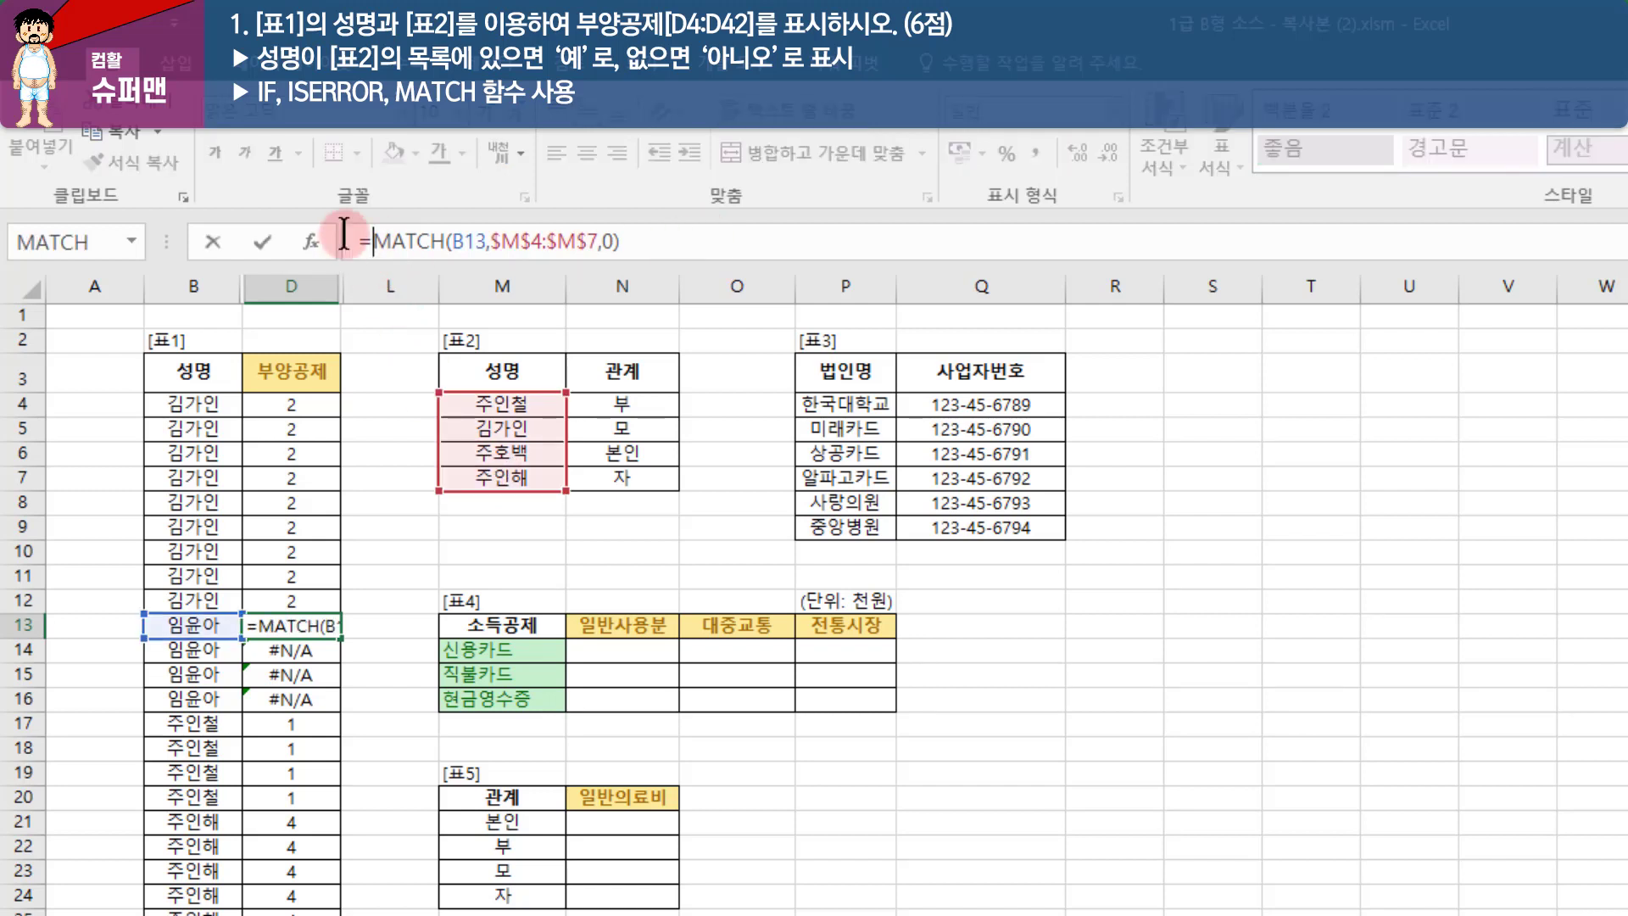
type("iser")
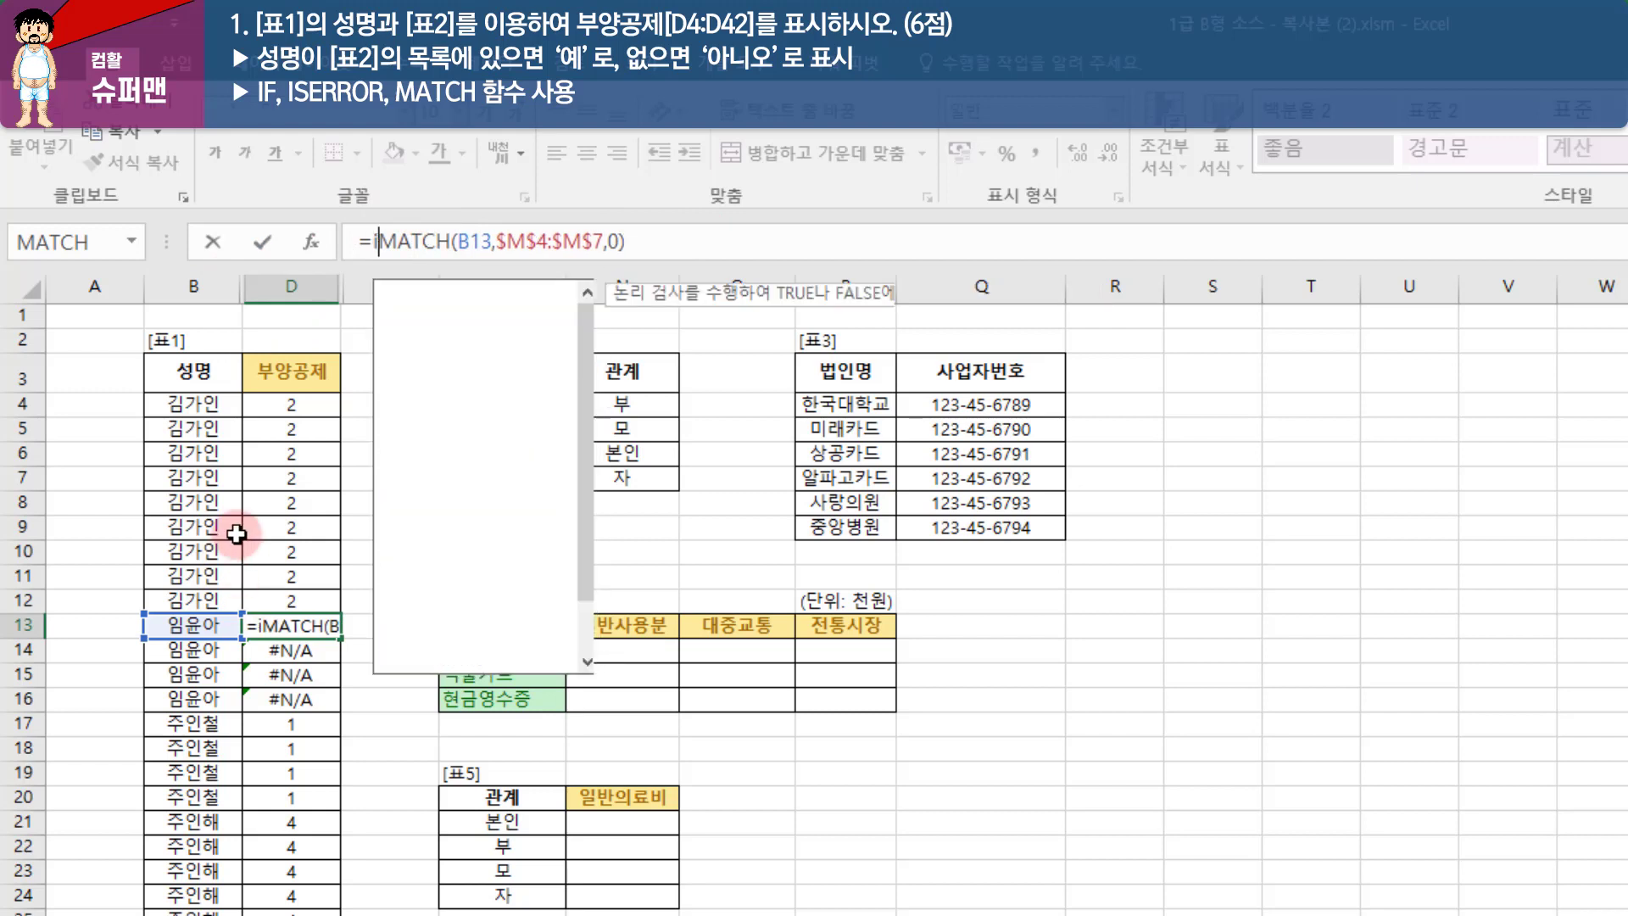
type("ror")
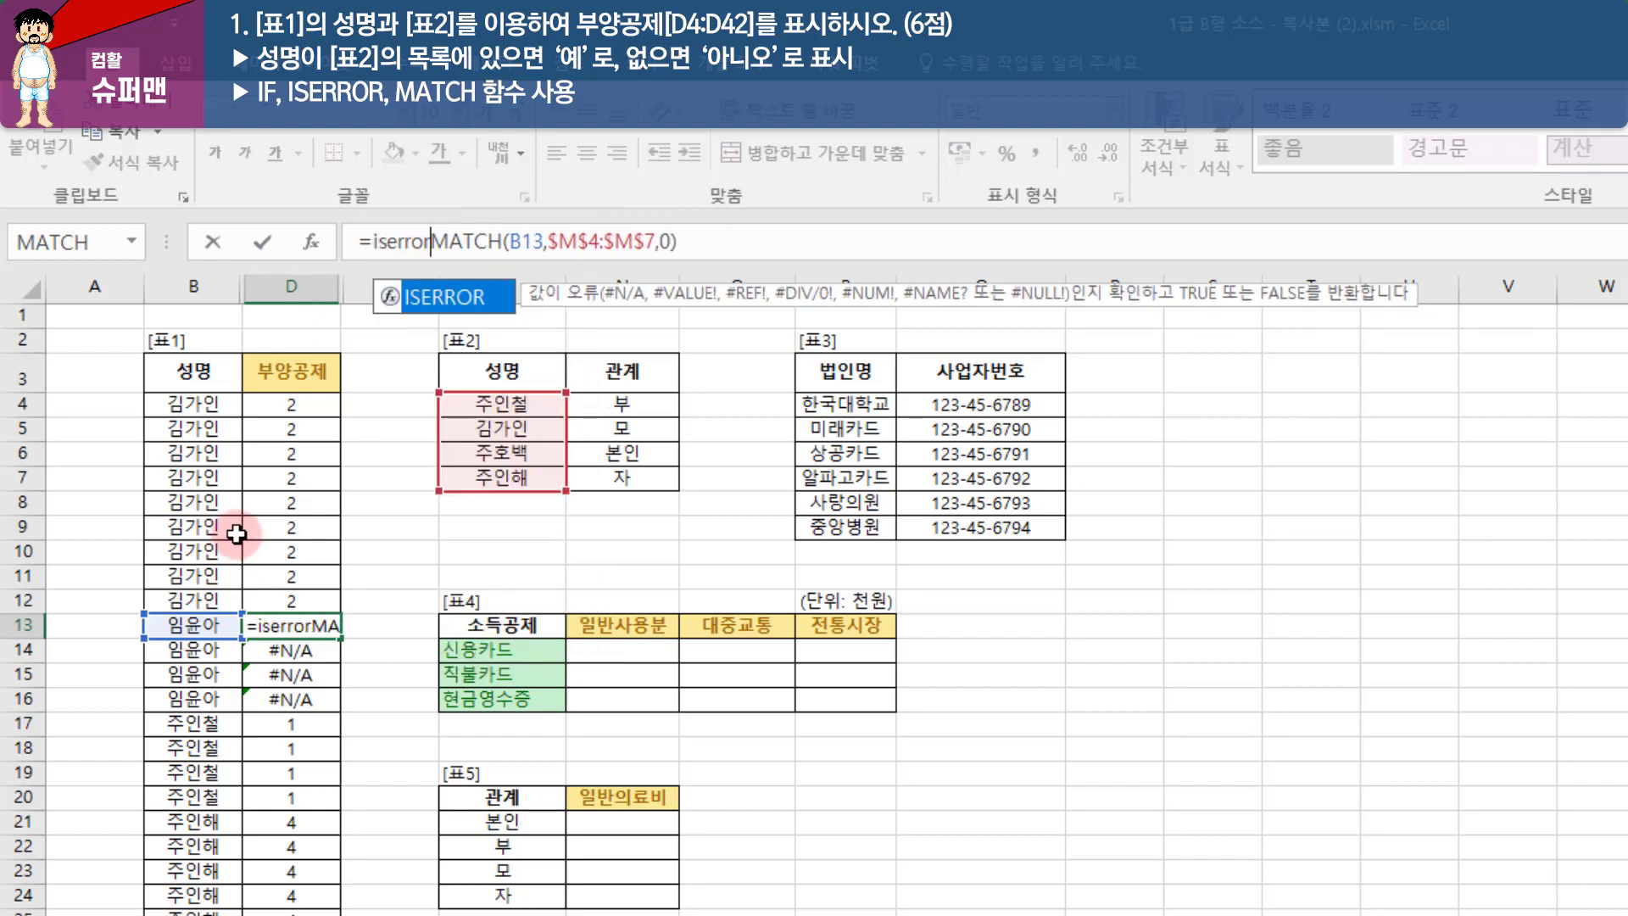
type("(")
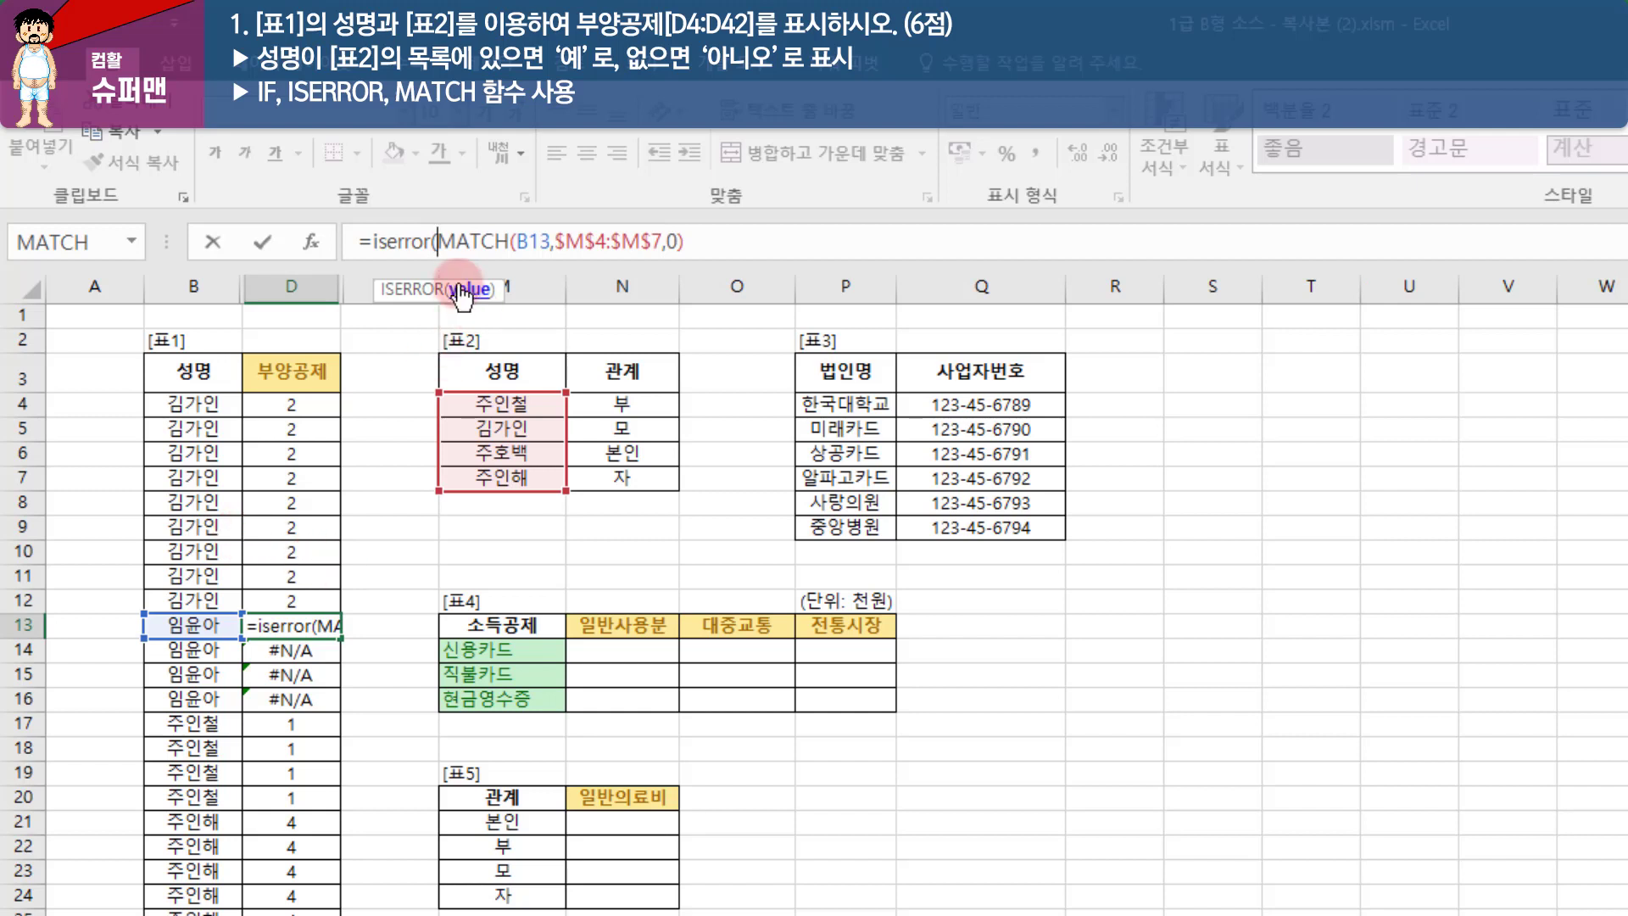
left_click(714, 239)
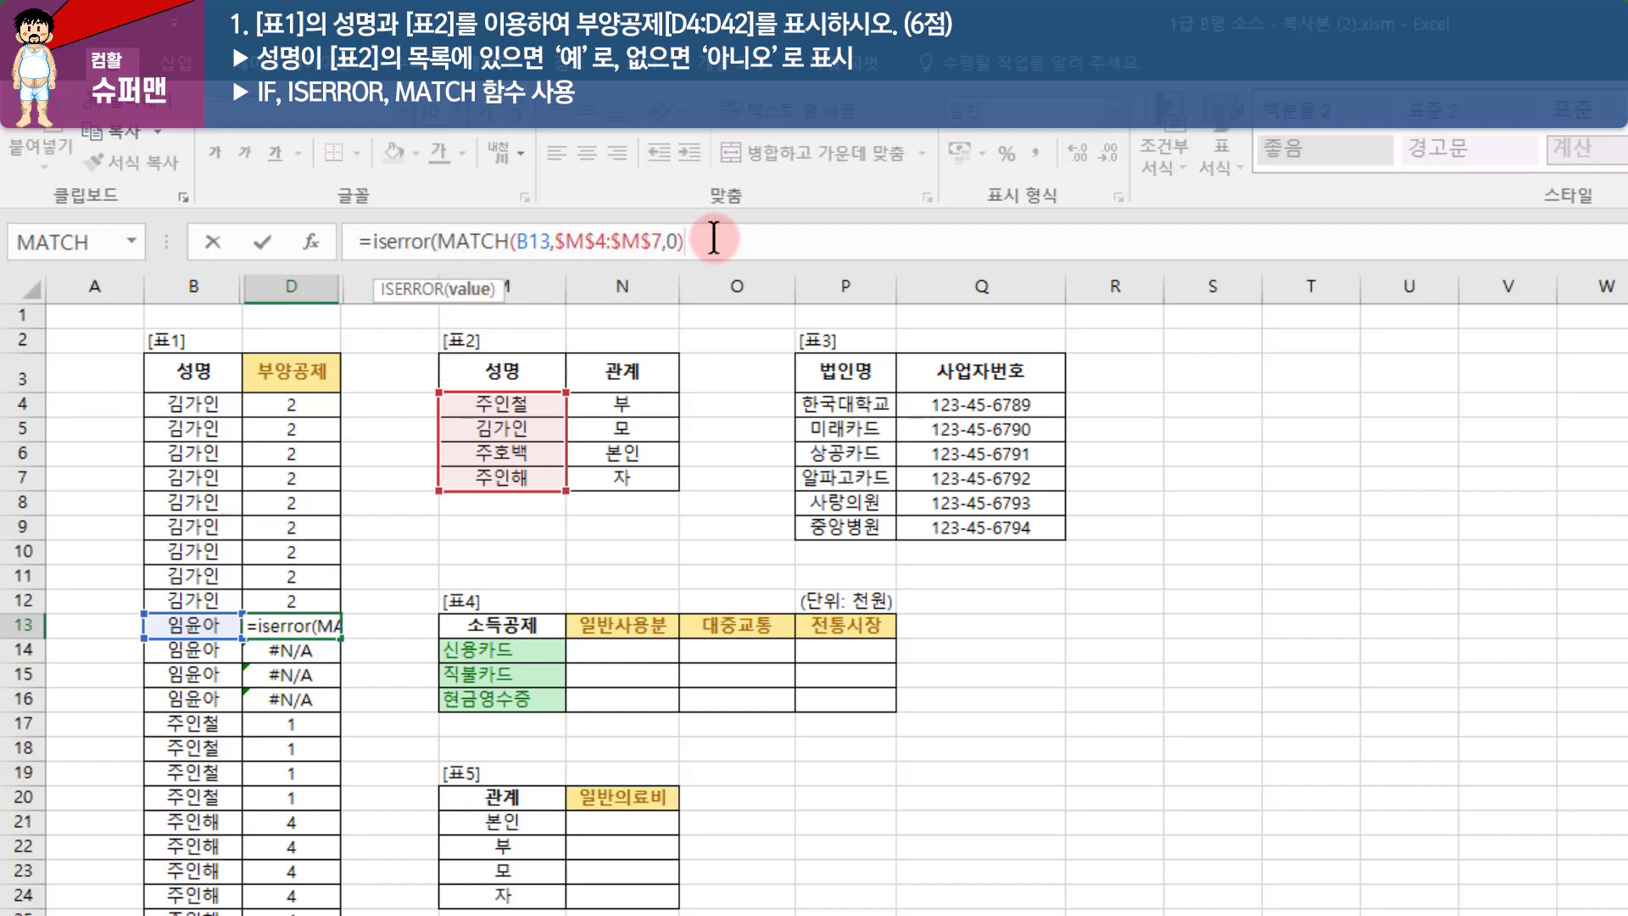
type(")")
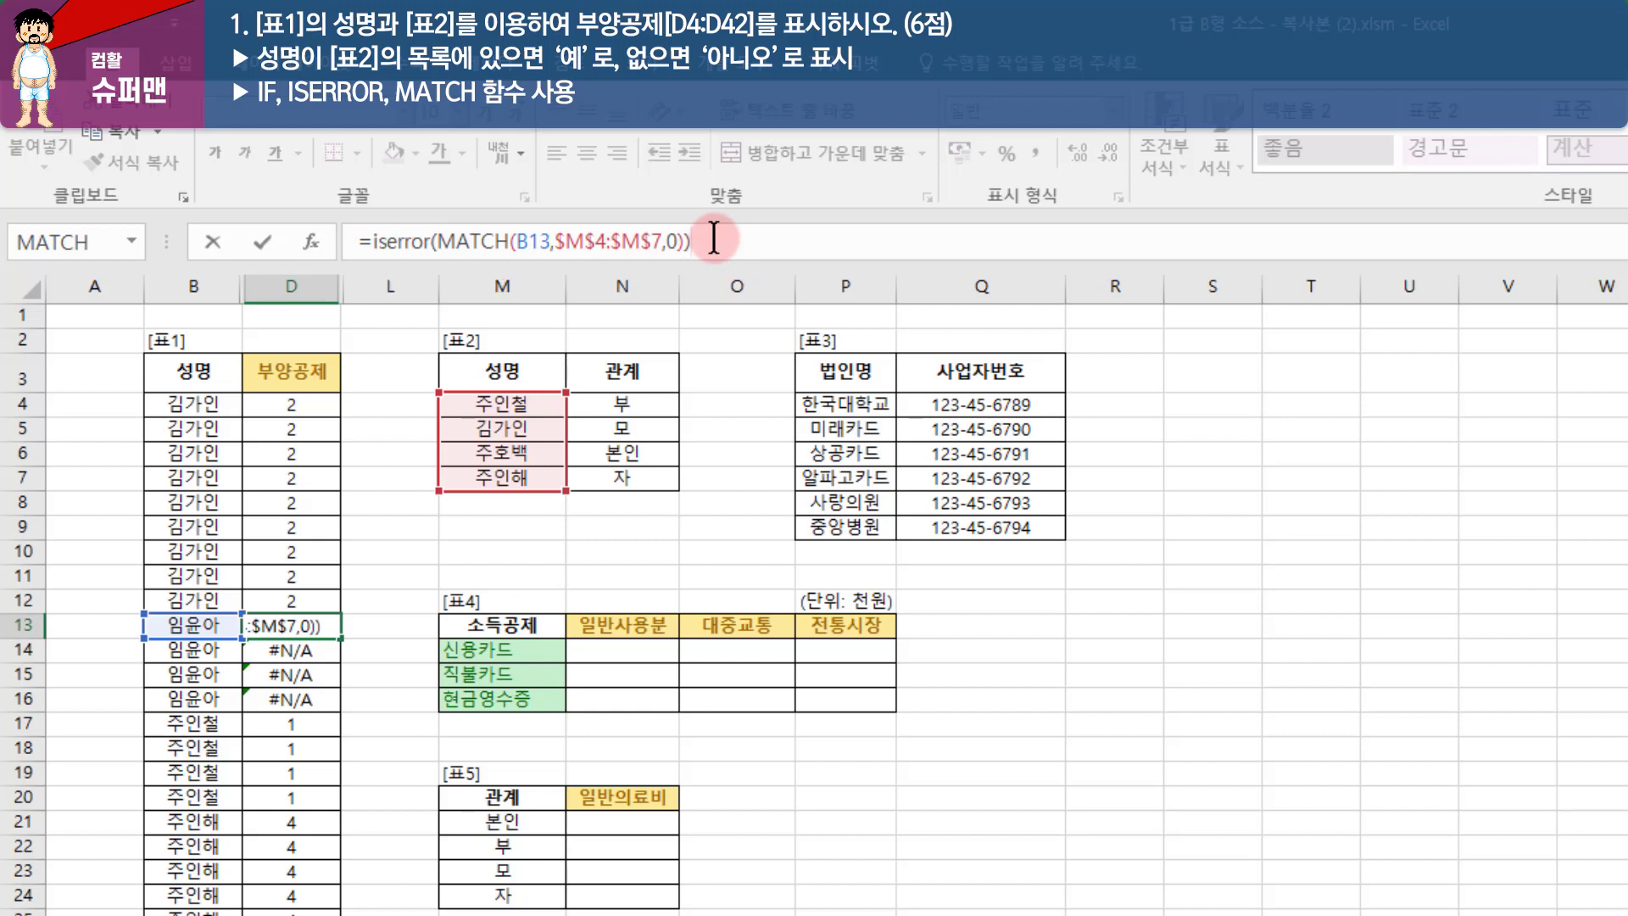
key("Return")
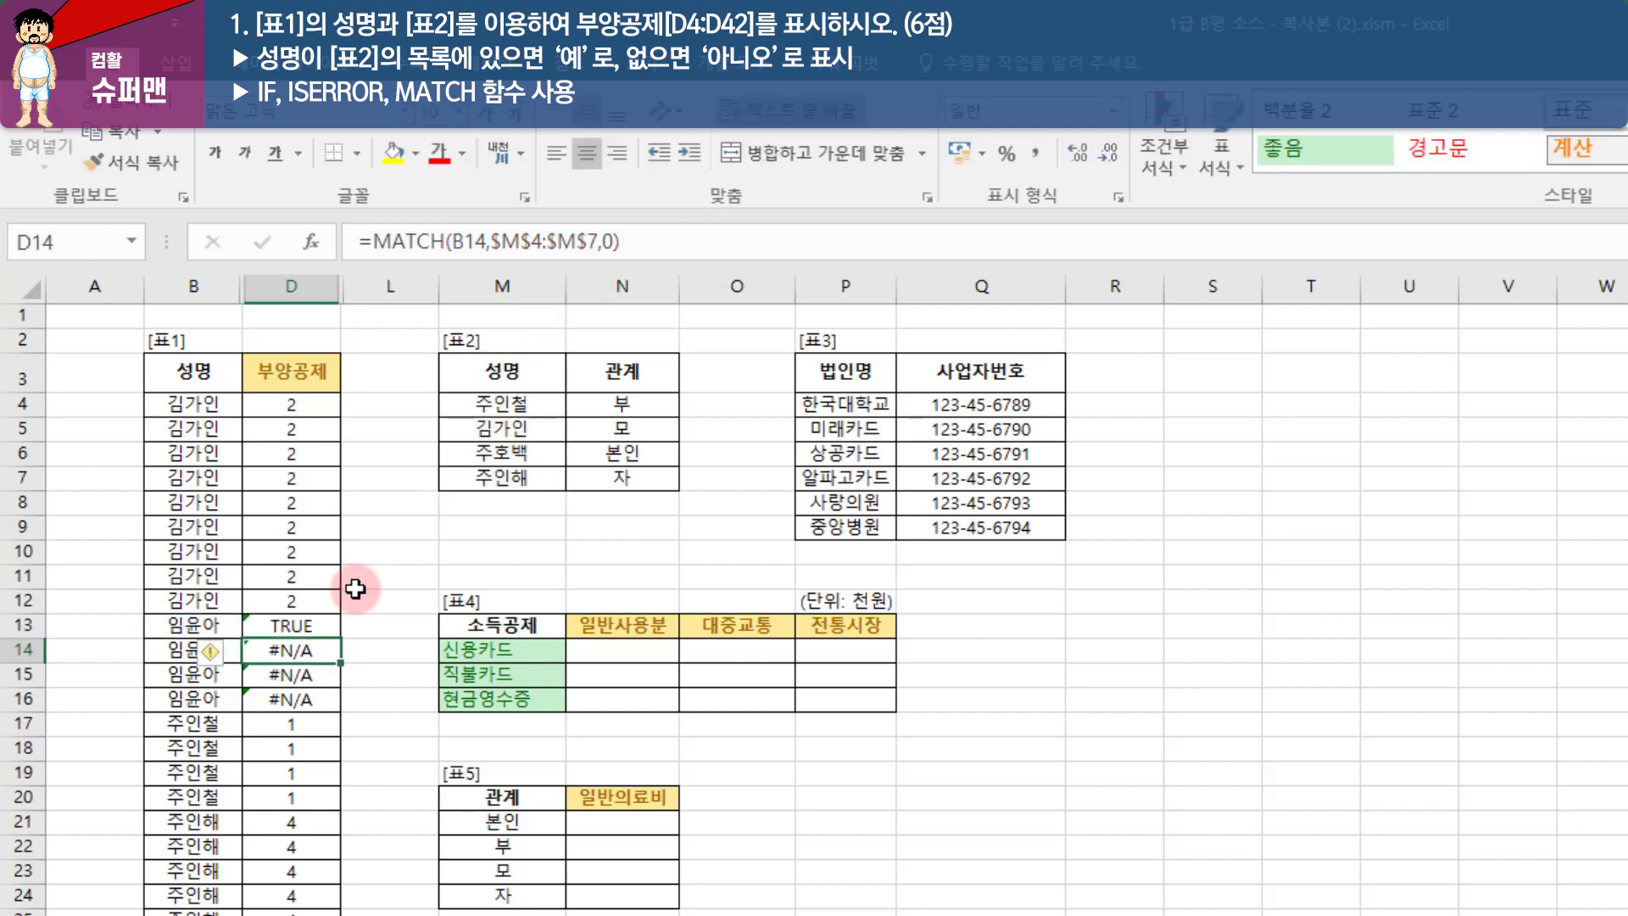
- Fill the ISERROR formula from D13 up to D4 and down to D16
left_click(290, 624)
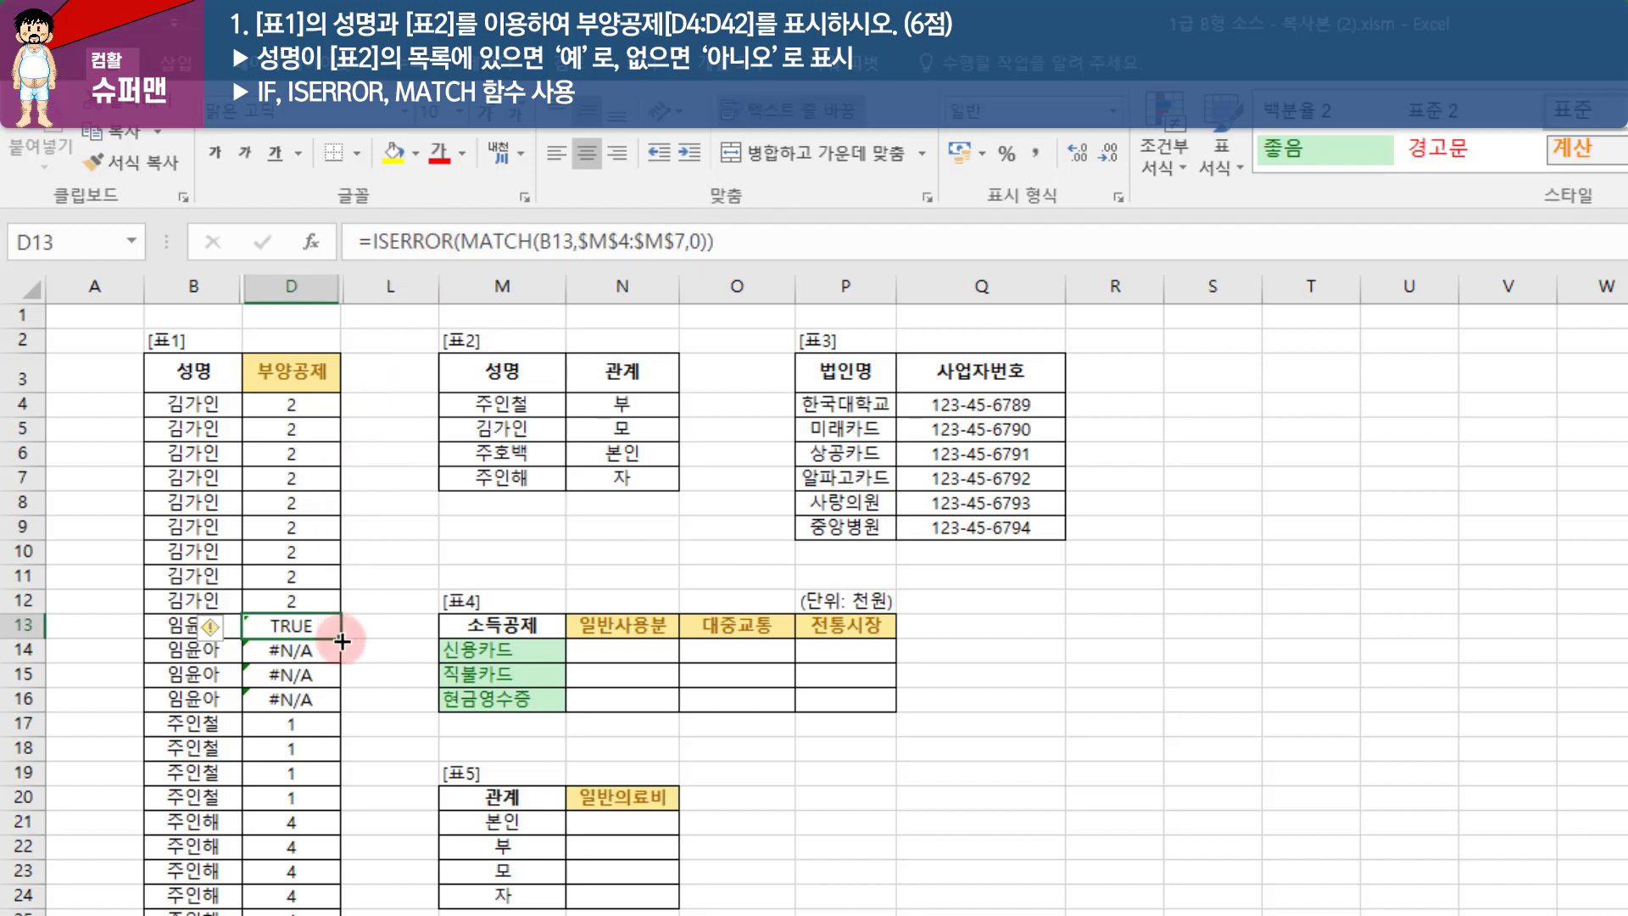
left_click_drag(339, 621, 330, 402)
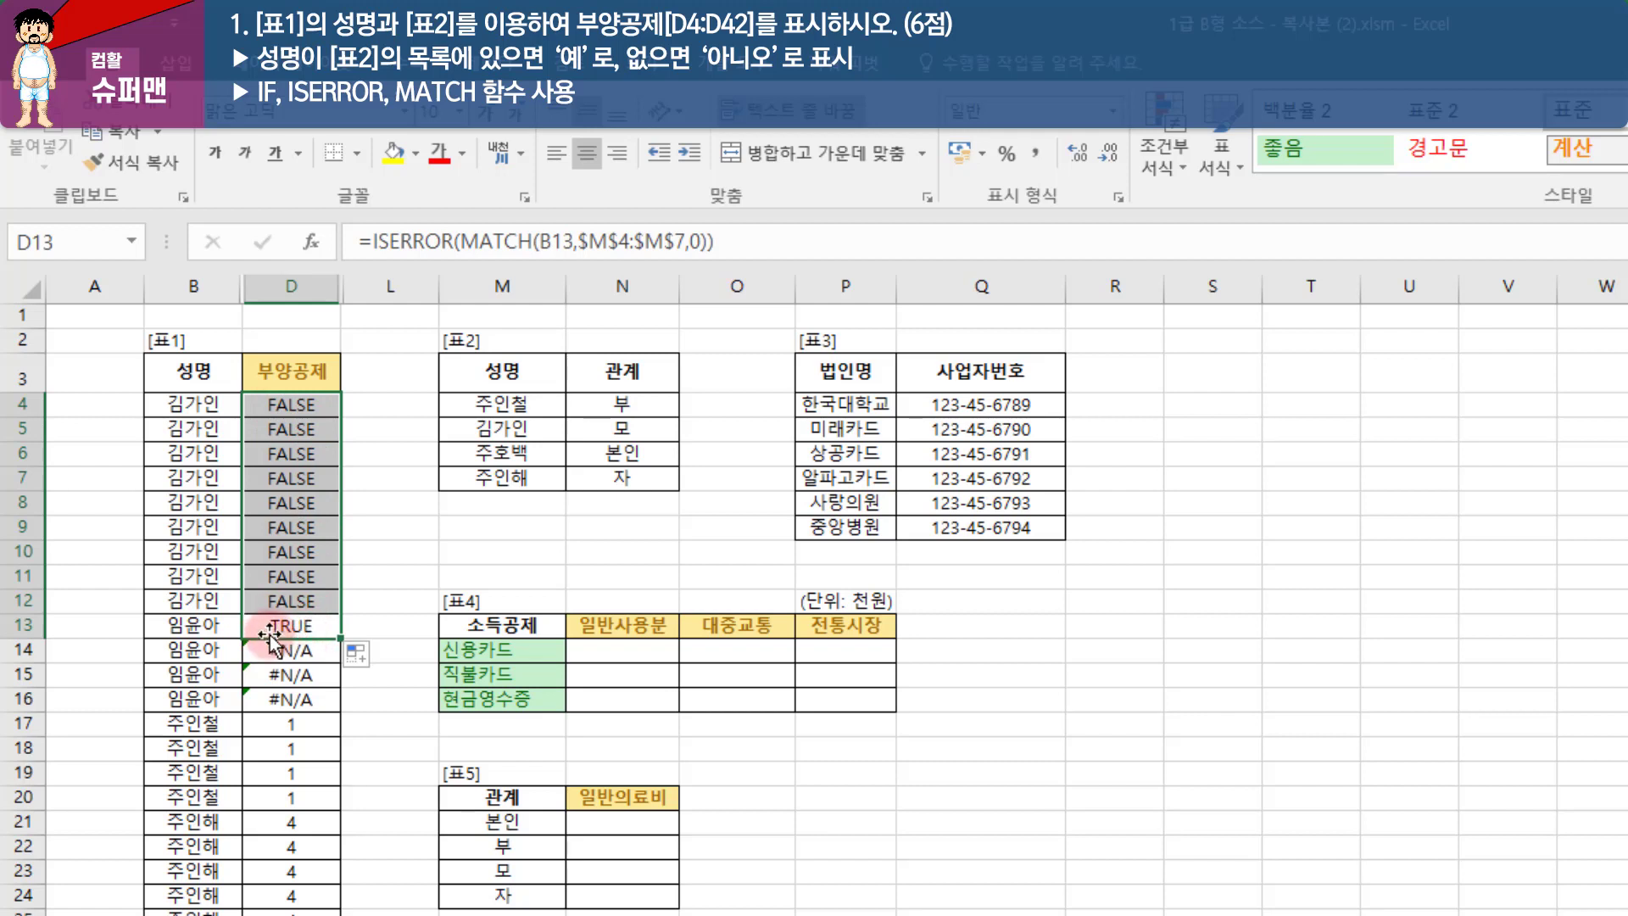
left_click_drag(340, 638, 328, 706)
left_click(302, 644)
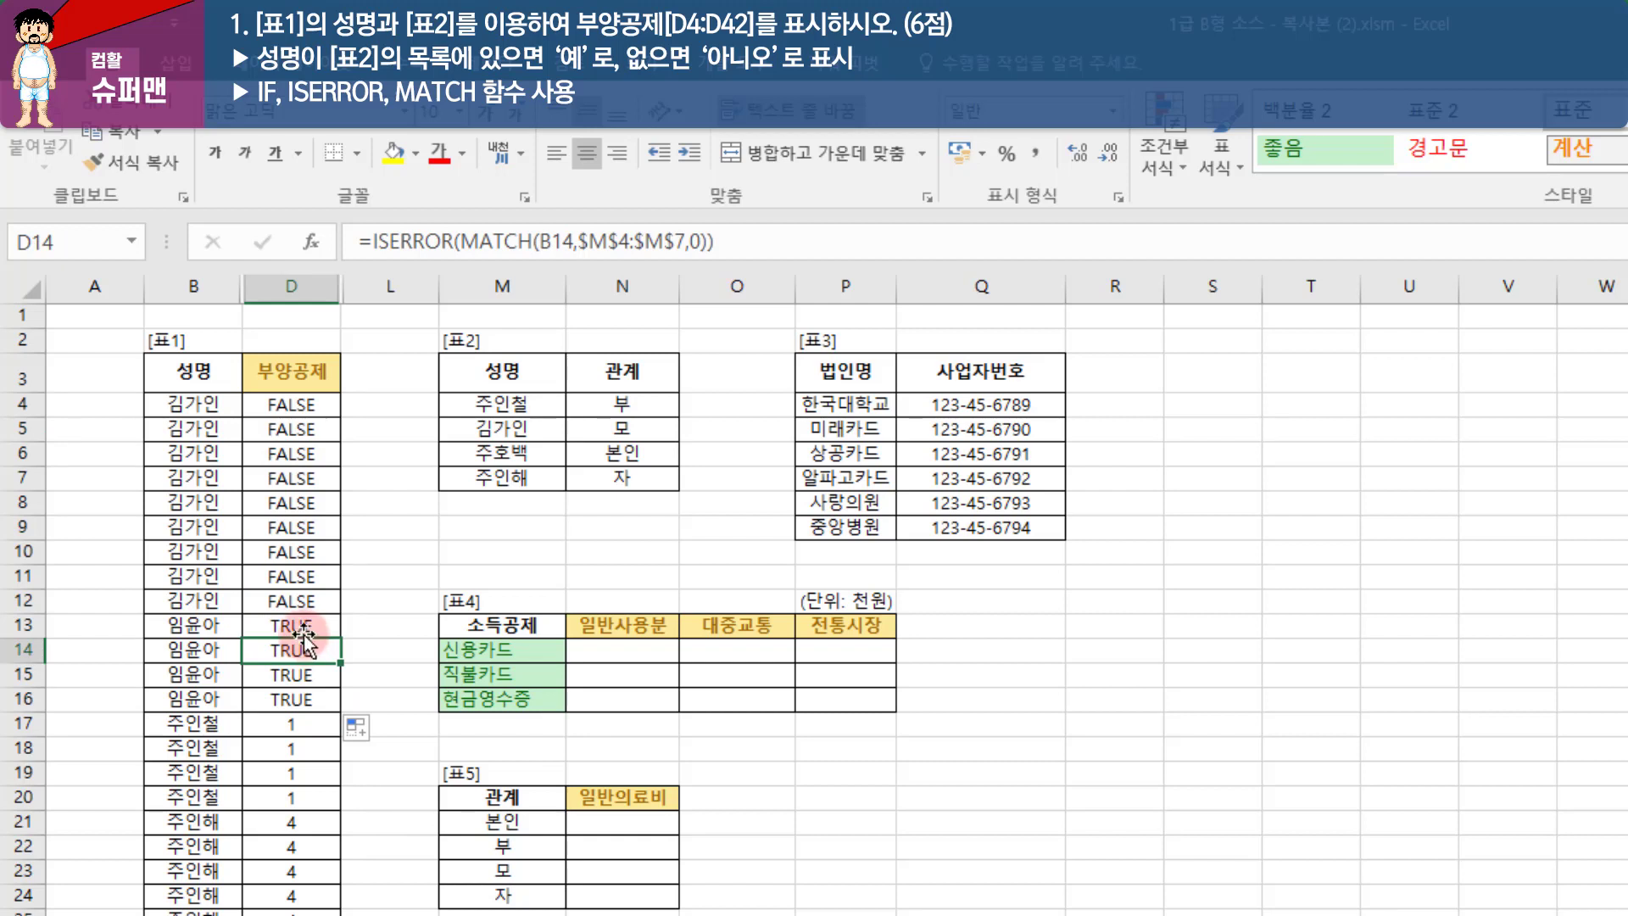
- Nest the ISERROR expression in D13 inside an IF function as its logical test
left_click(302, 623)
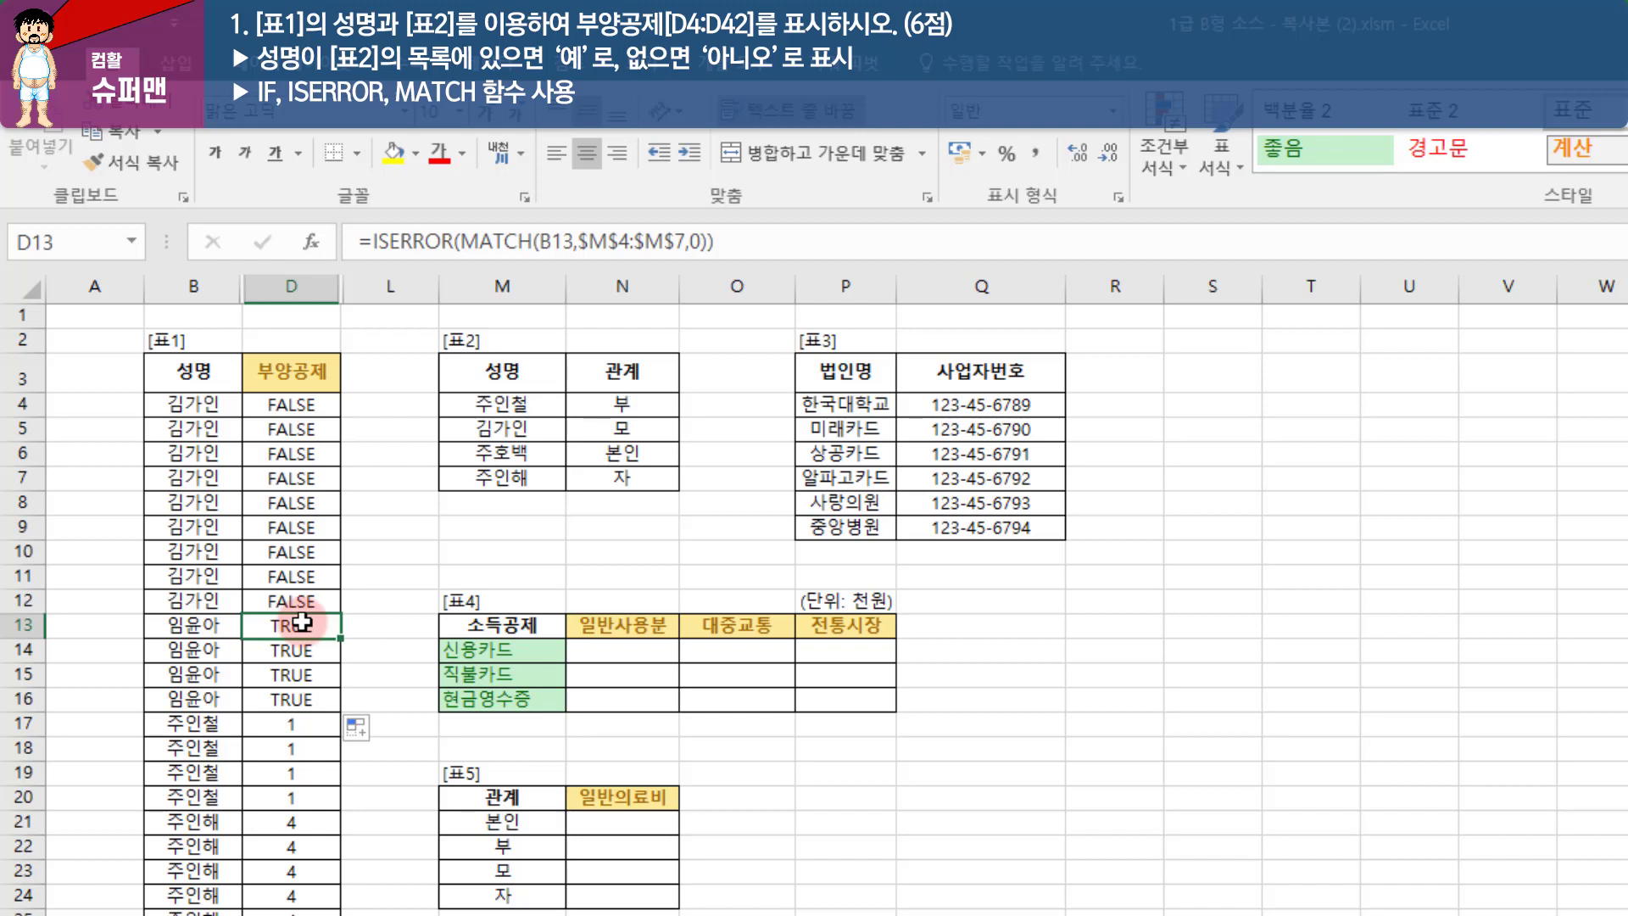
left_click(373, 243)
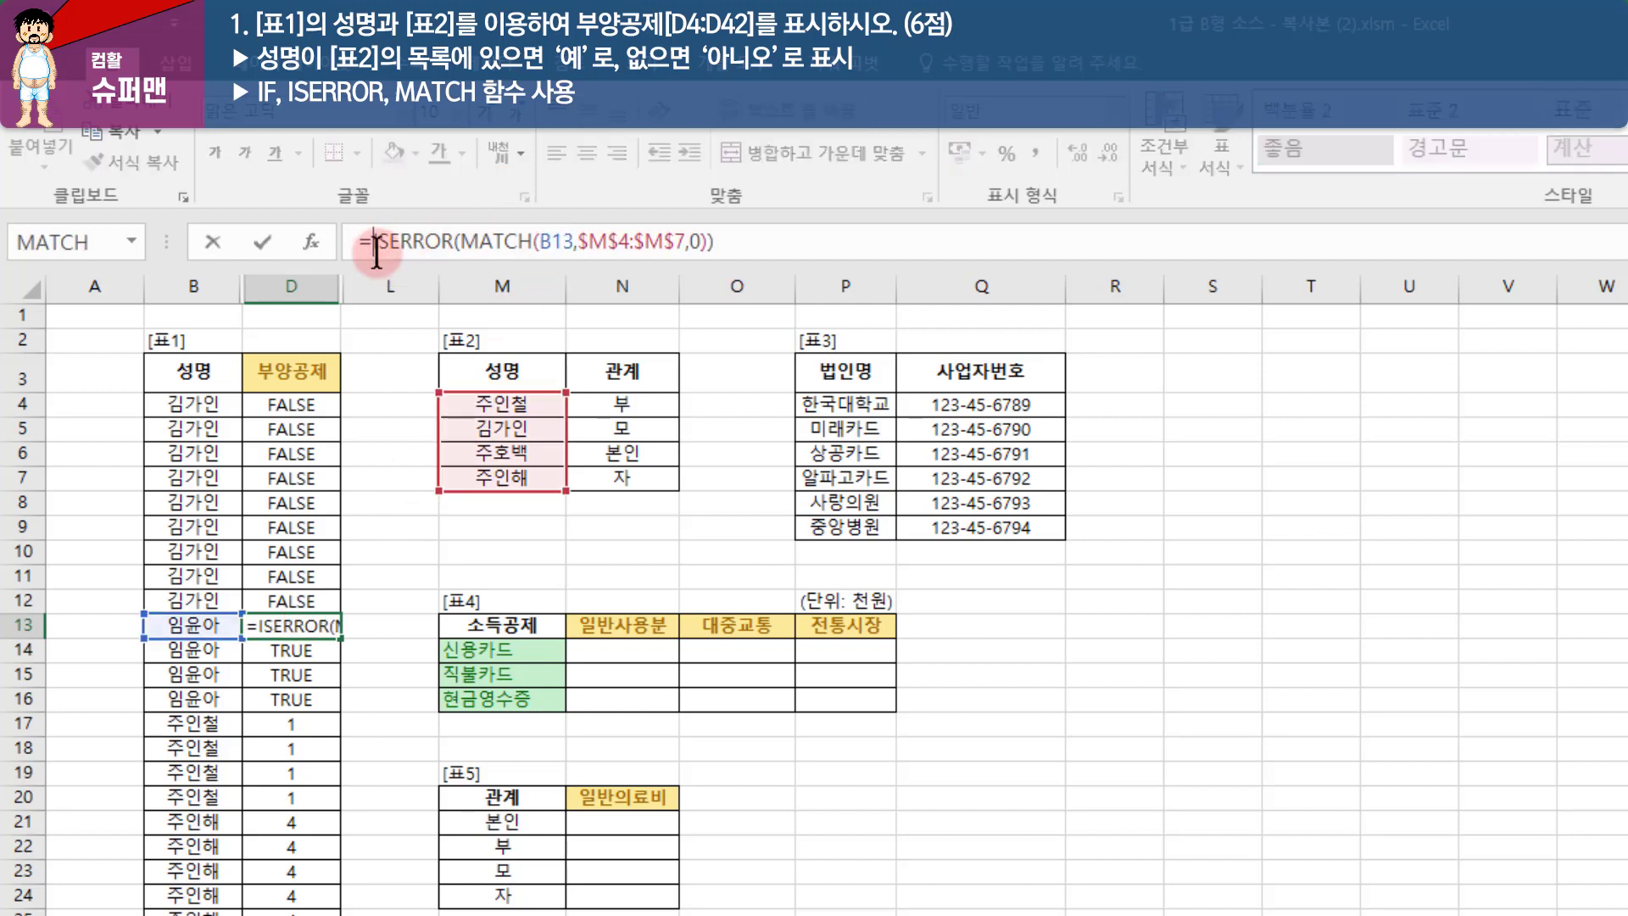
type("if")
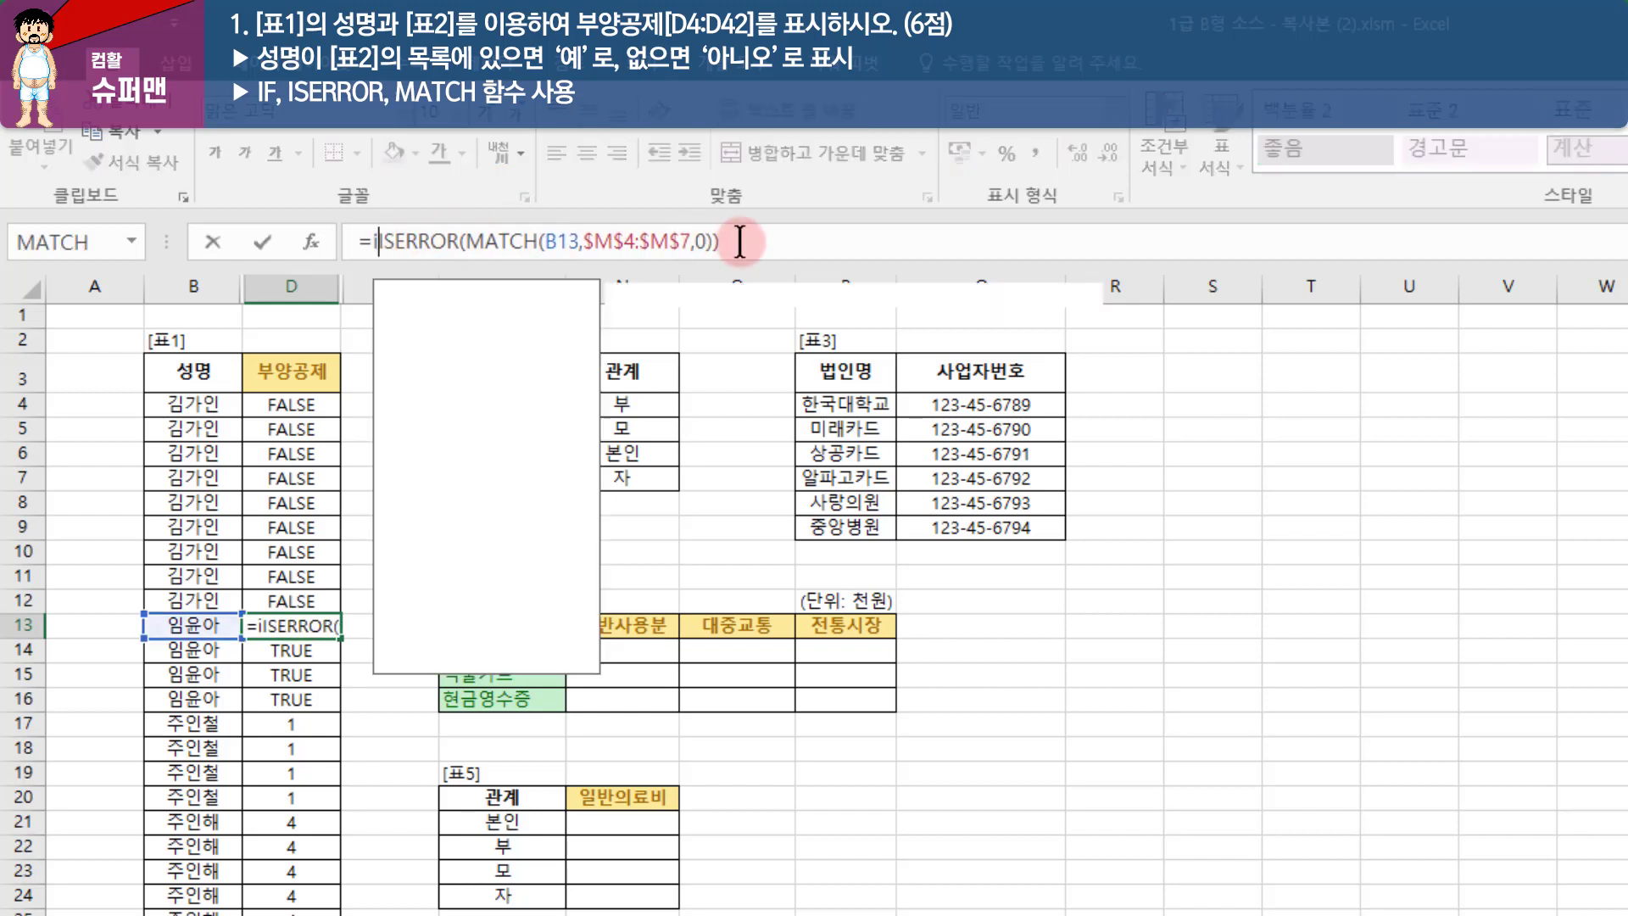
type("(")
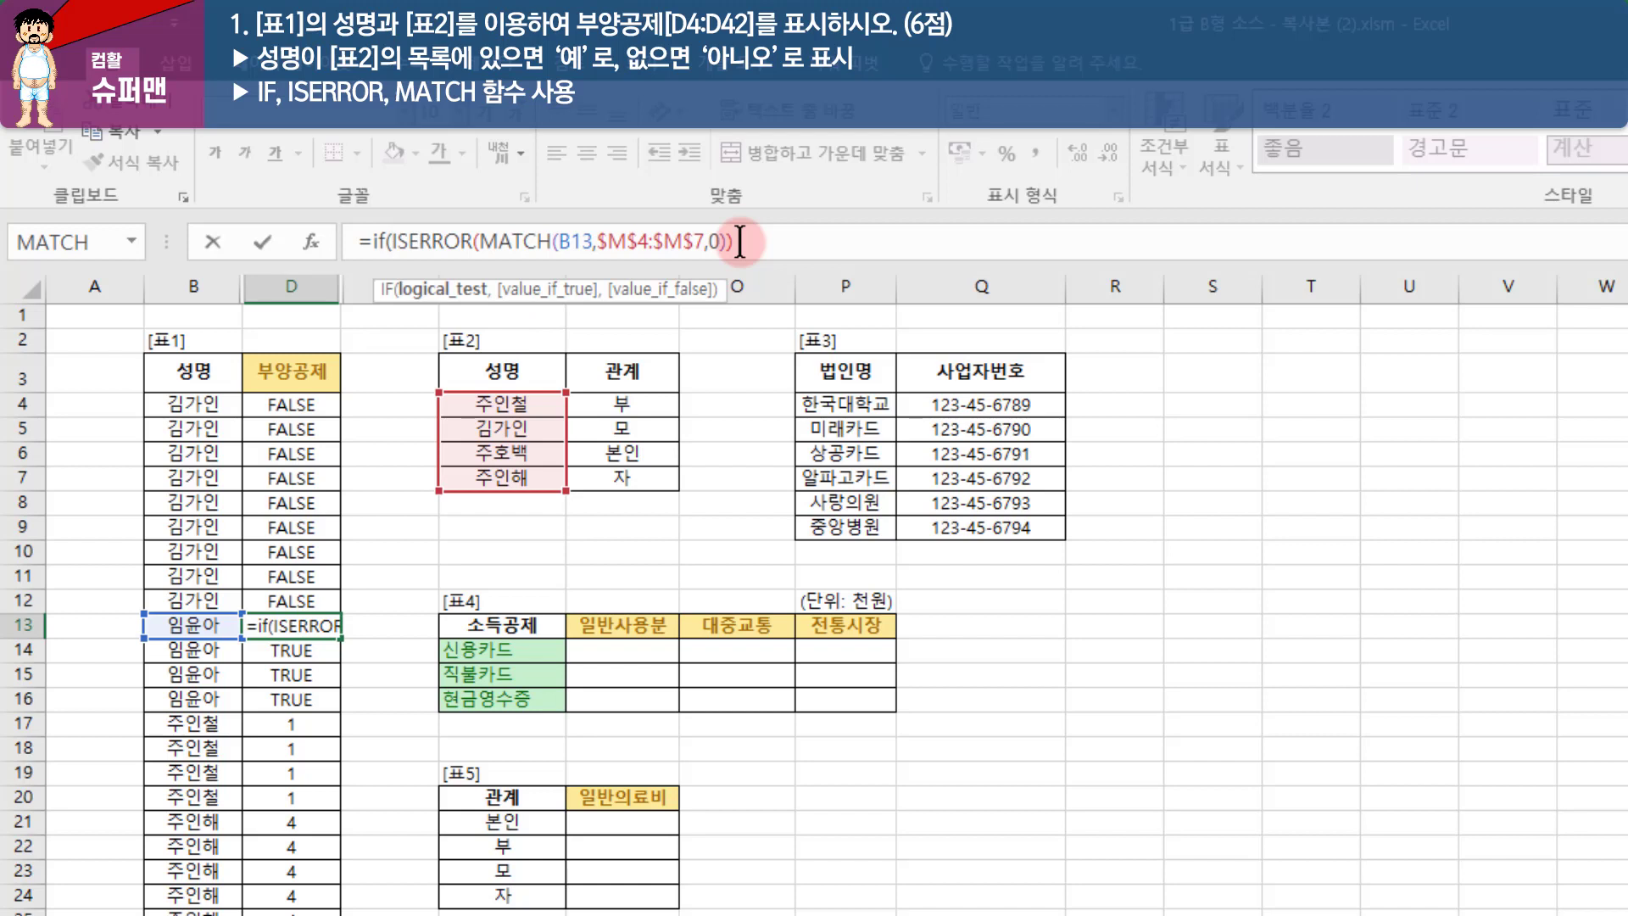
left_click_drag(391, 240, 748, 232)
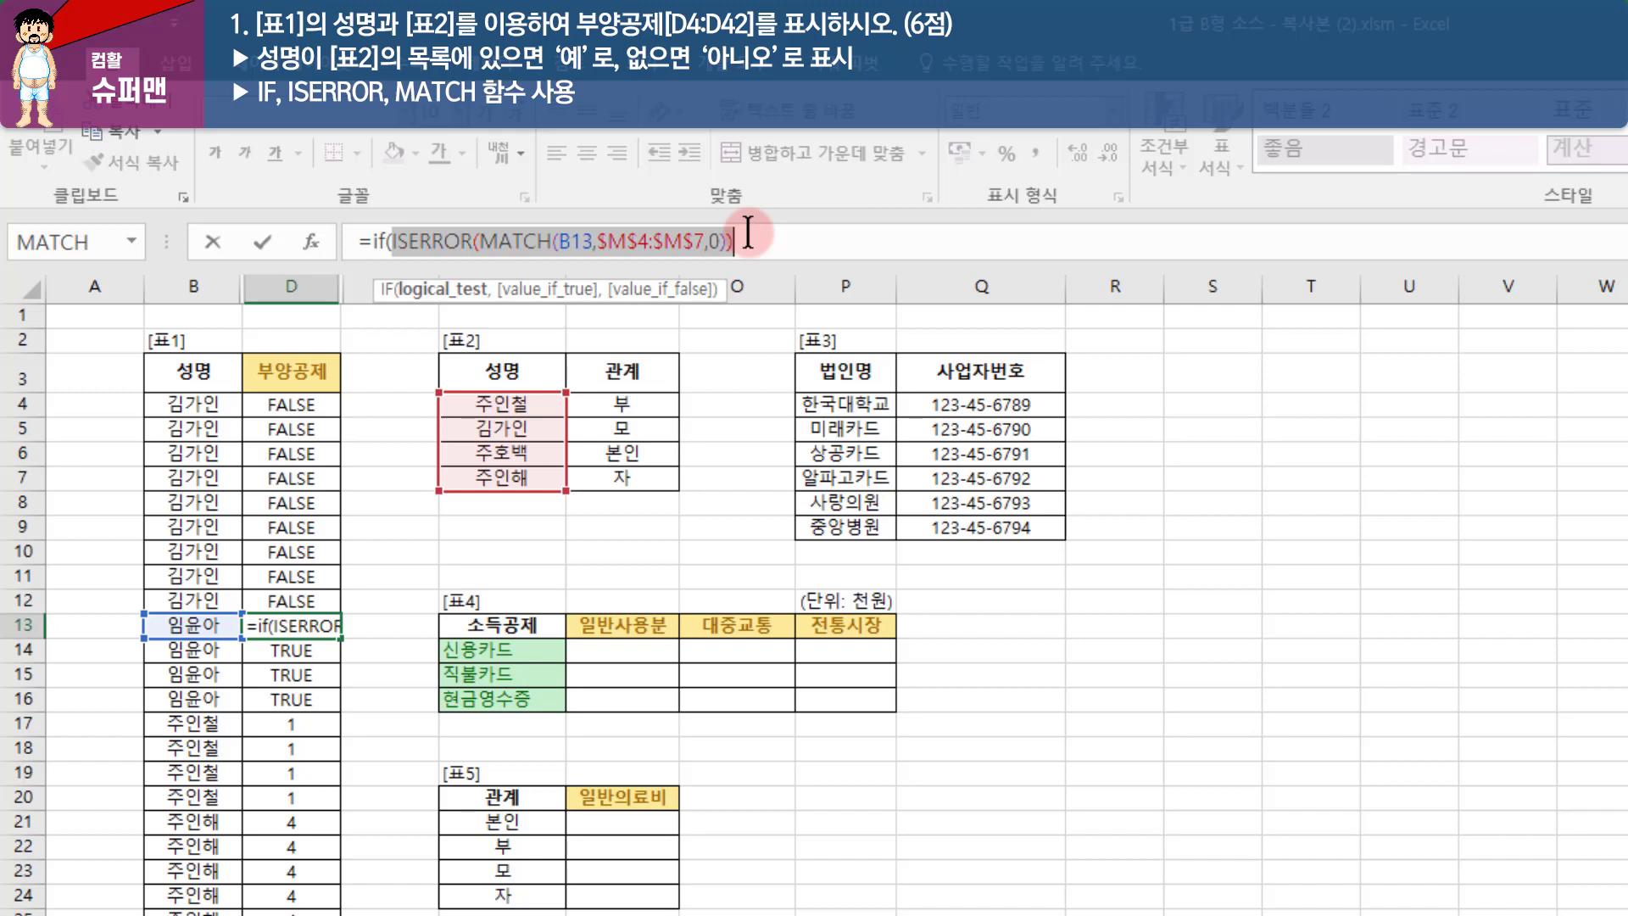
left_click(748, 232)
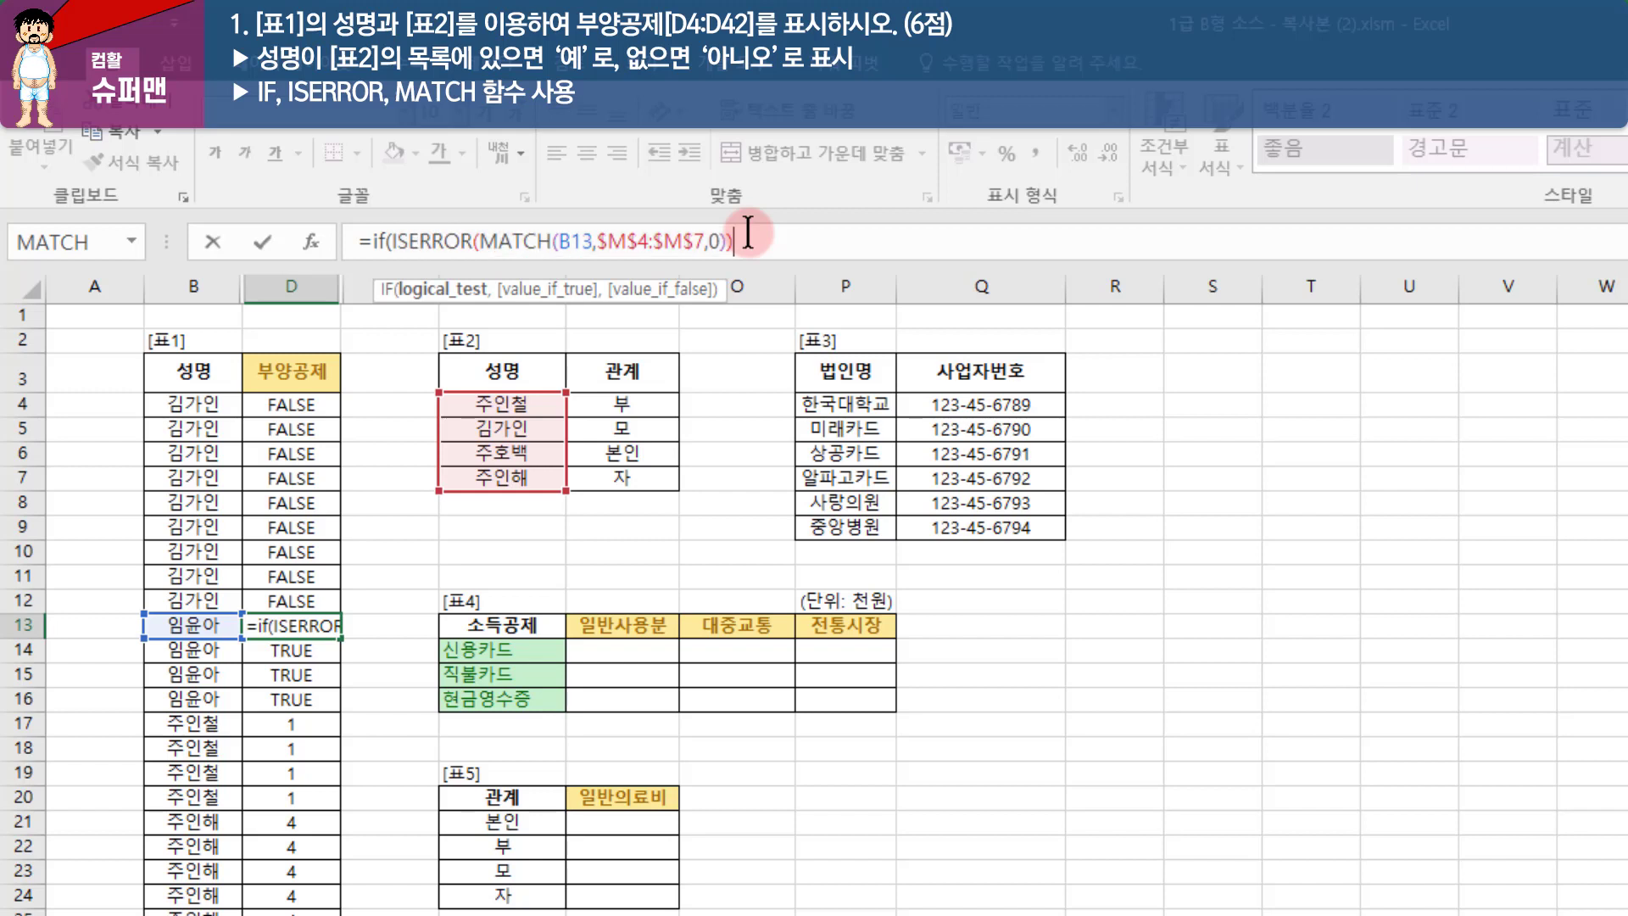
type(",")
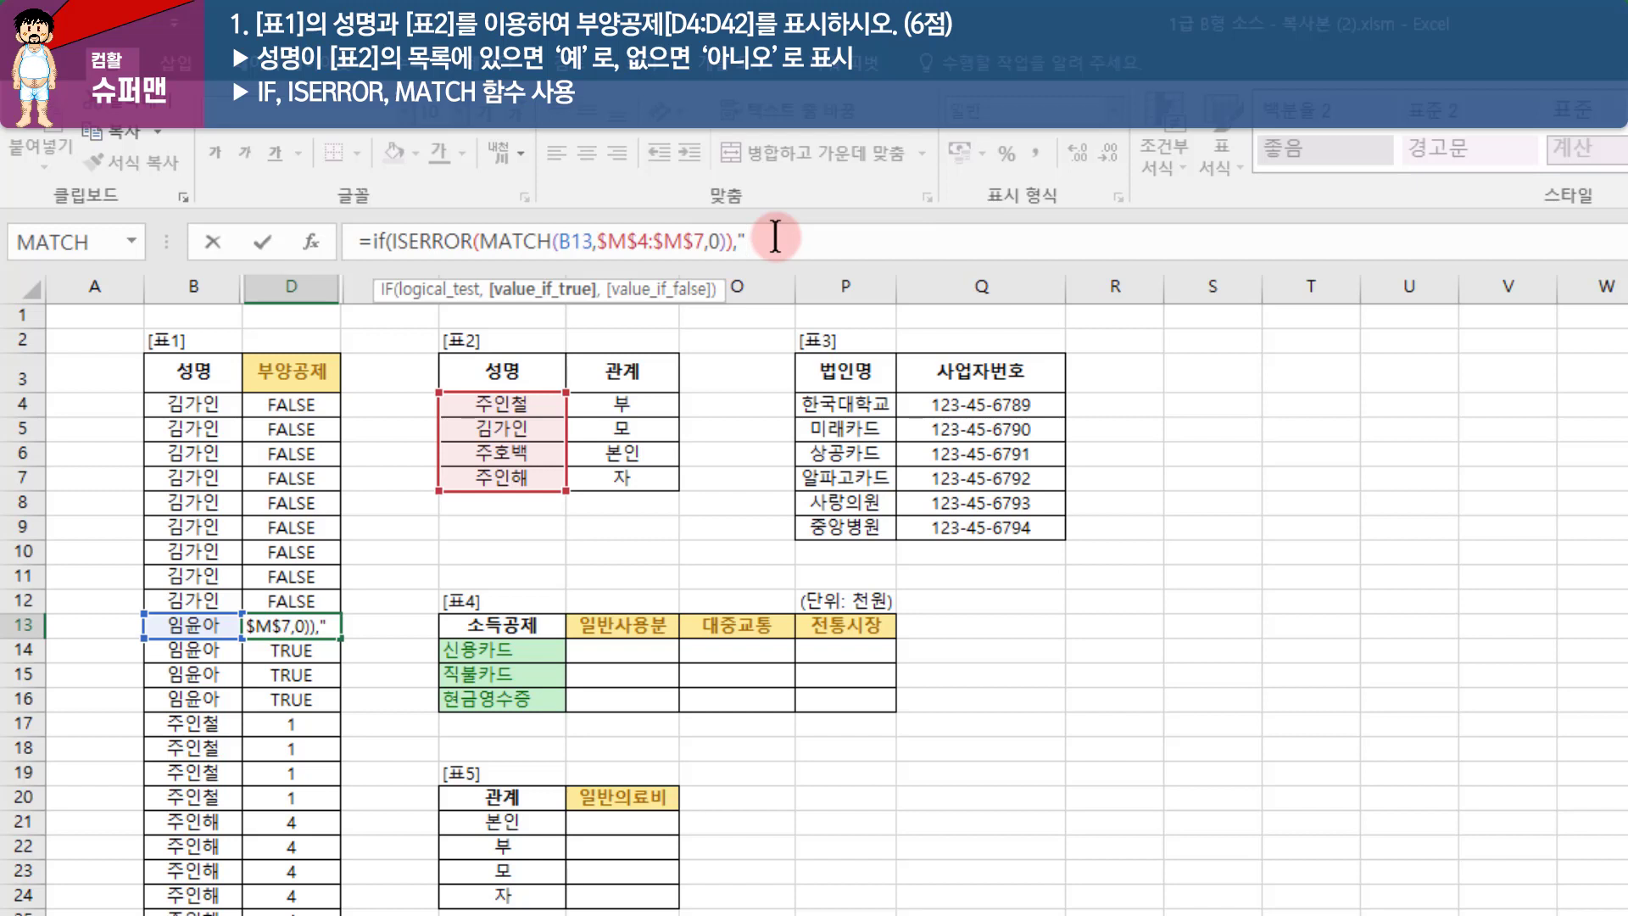
- Complete the IF in D13 with "아니오" as the true value and "예" as the false value, and confirm the formula
type("dk")
key("BackSpace")
key("BackSpace")
key("BackSpace")
type("\"아니오\"")
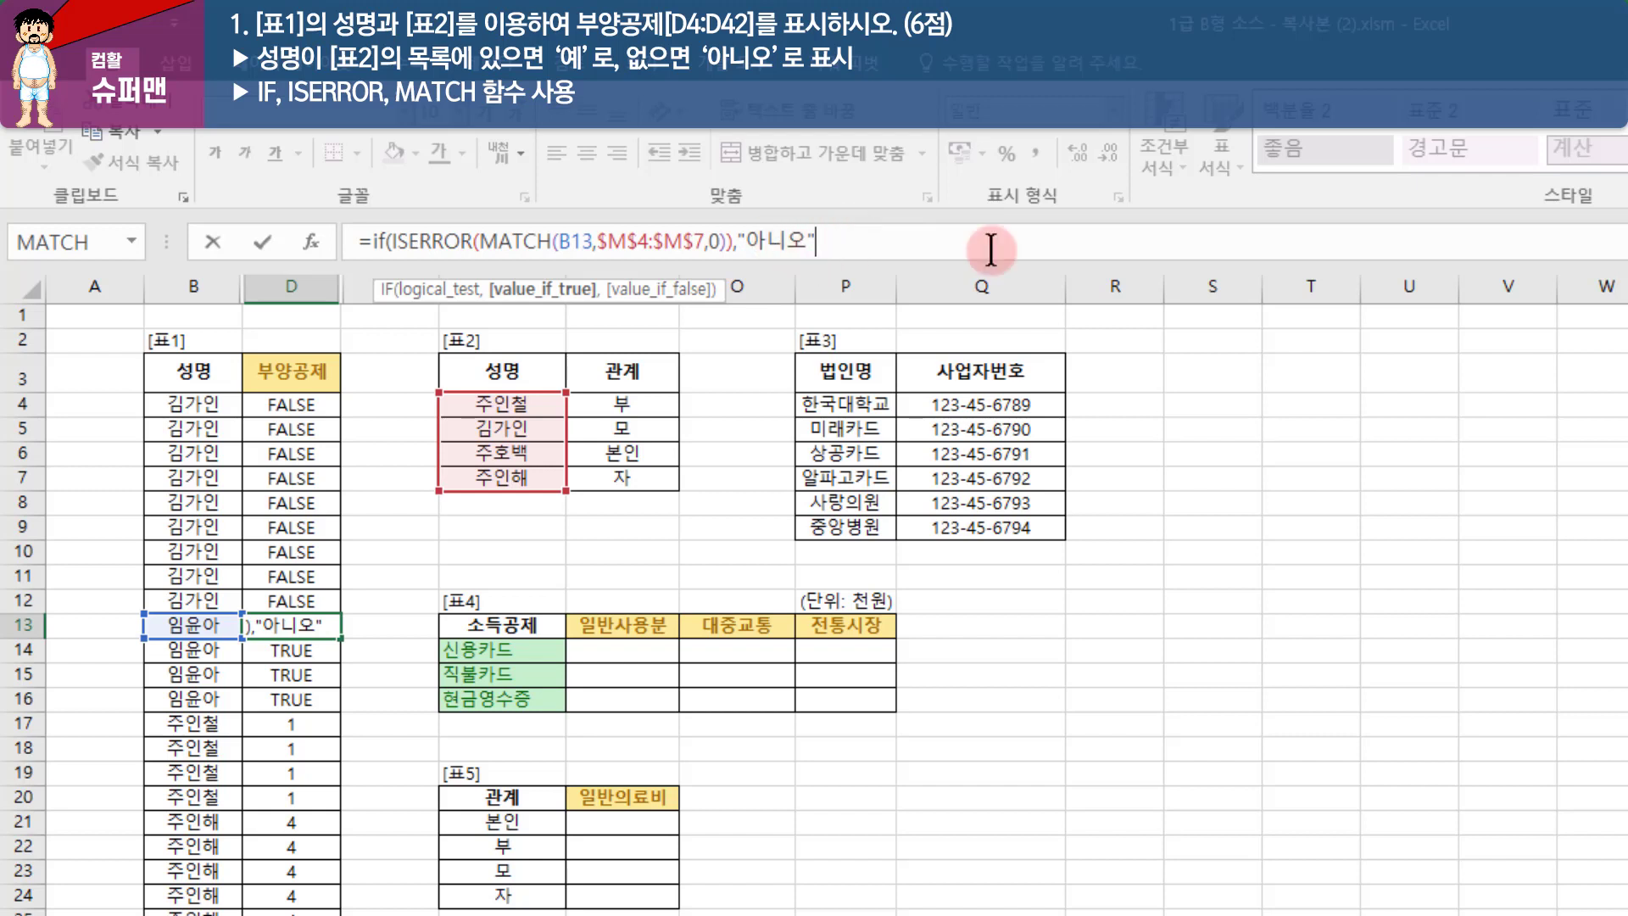
type(",")
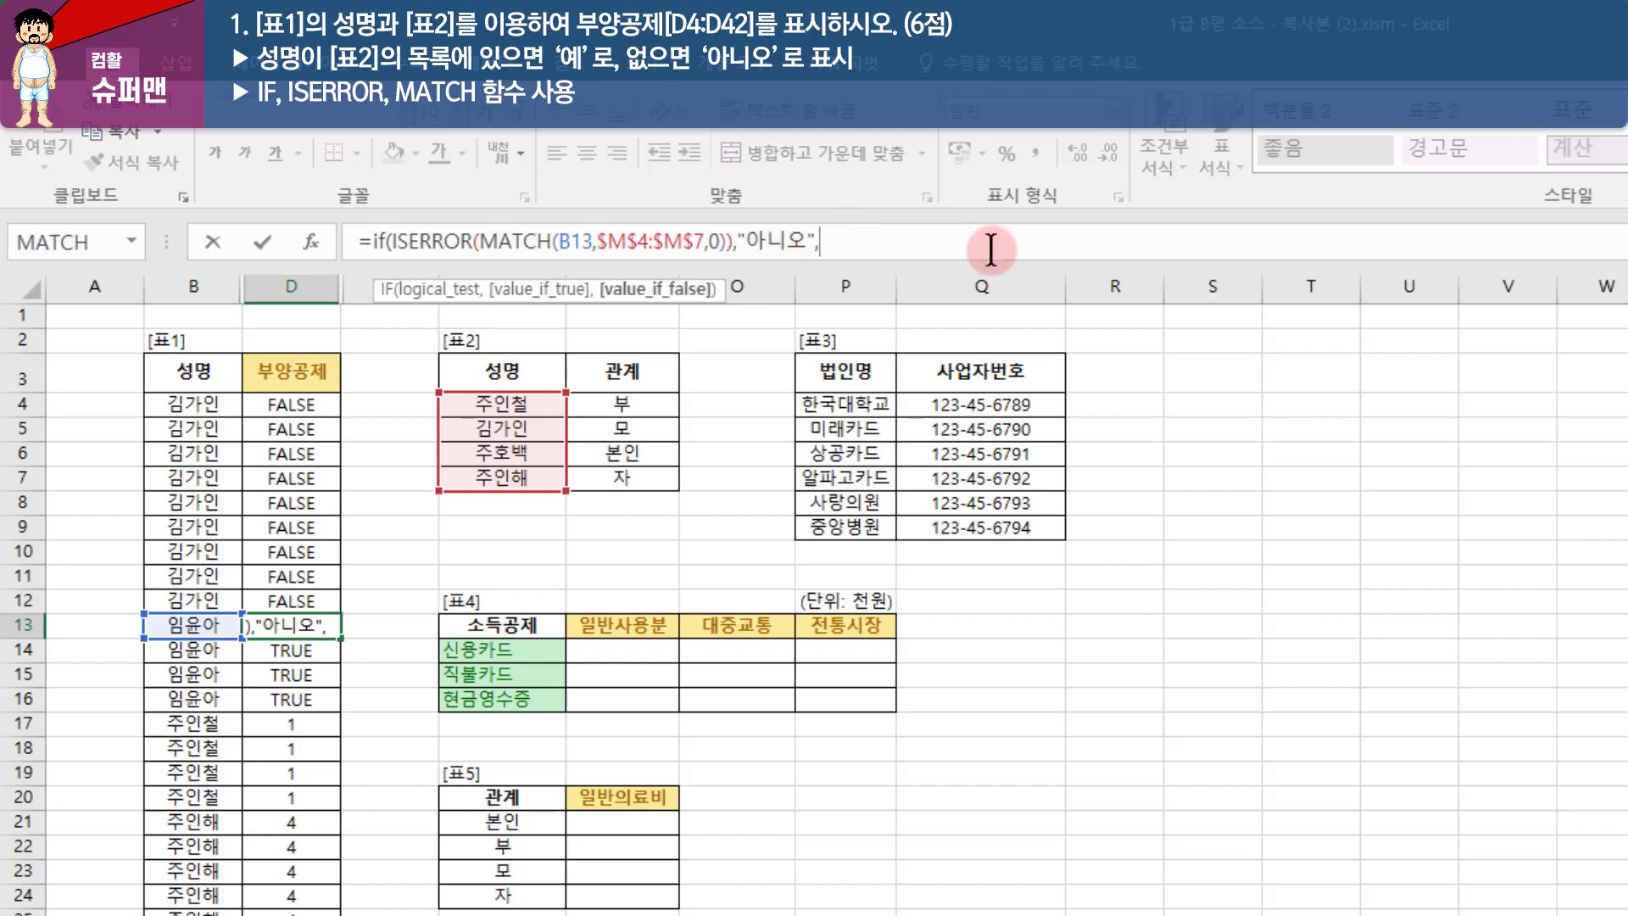
type("\"")
type("예\")")
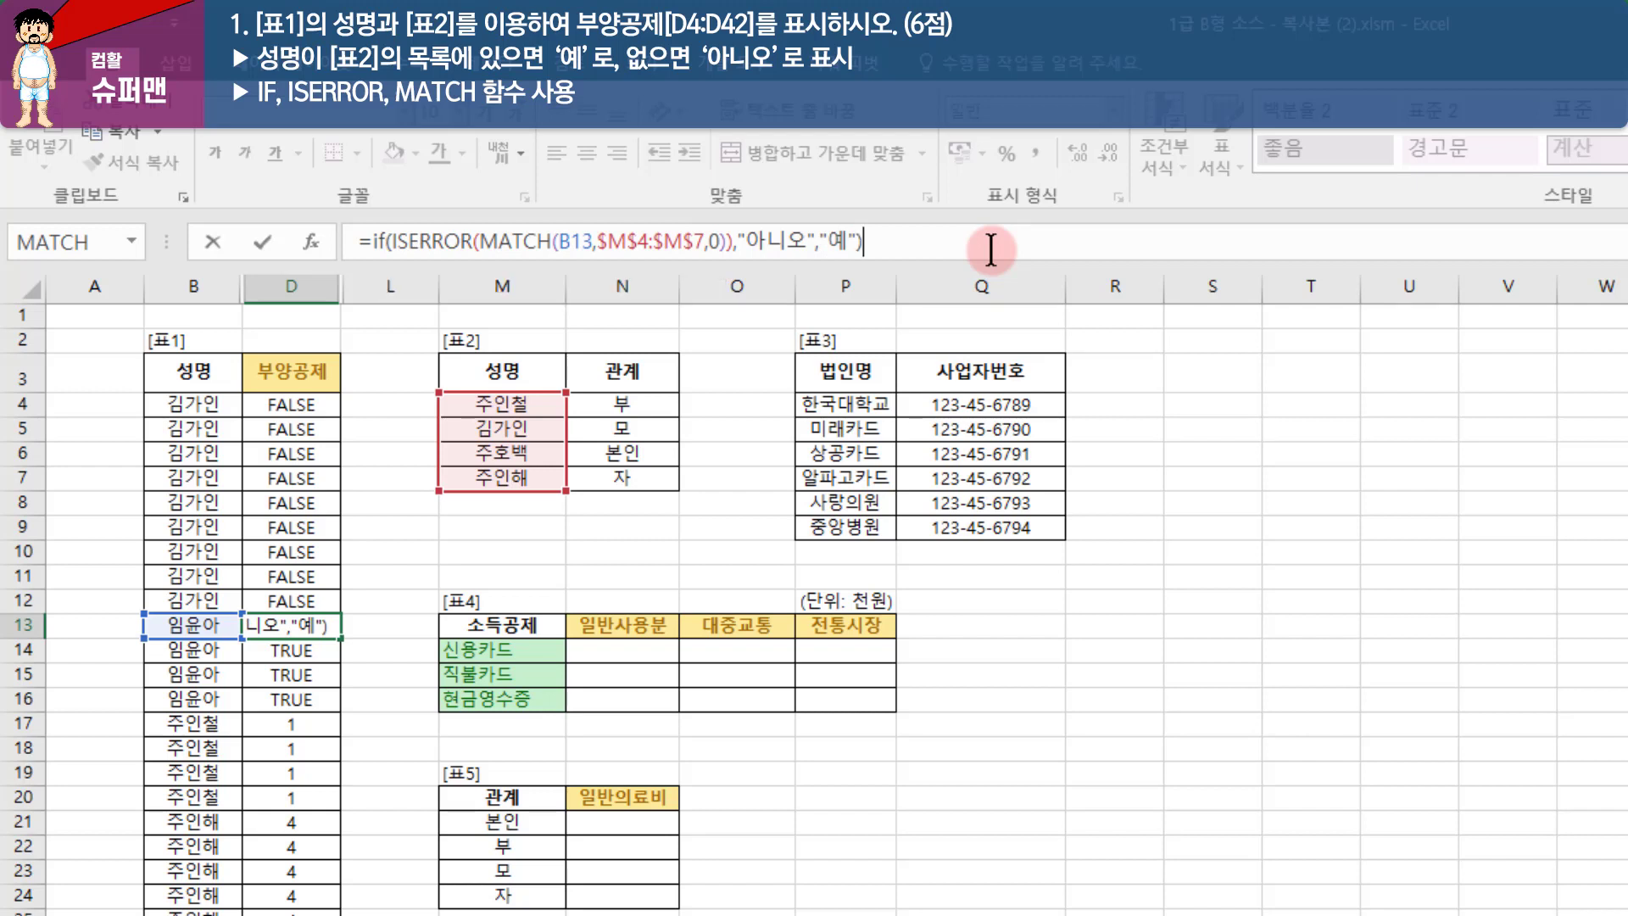
key("Return")
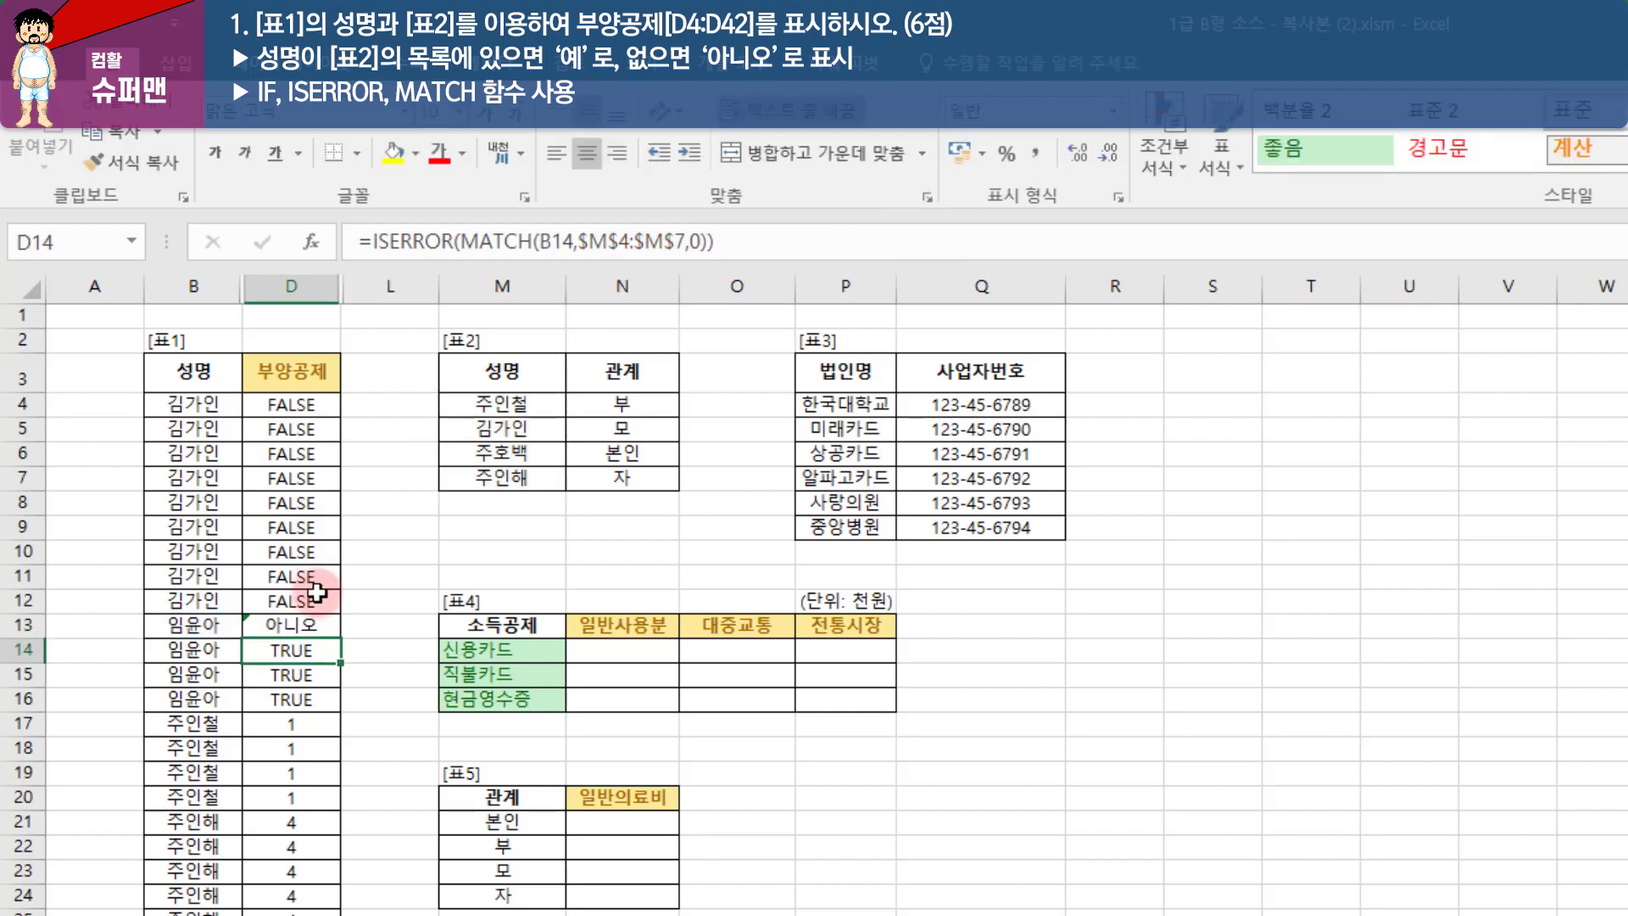
- Fill the IF formula from D13 up to D4 and down to D42, and check the formula in D4
left_click(309, 627)
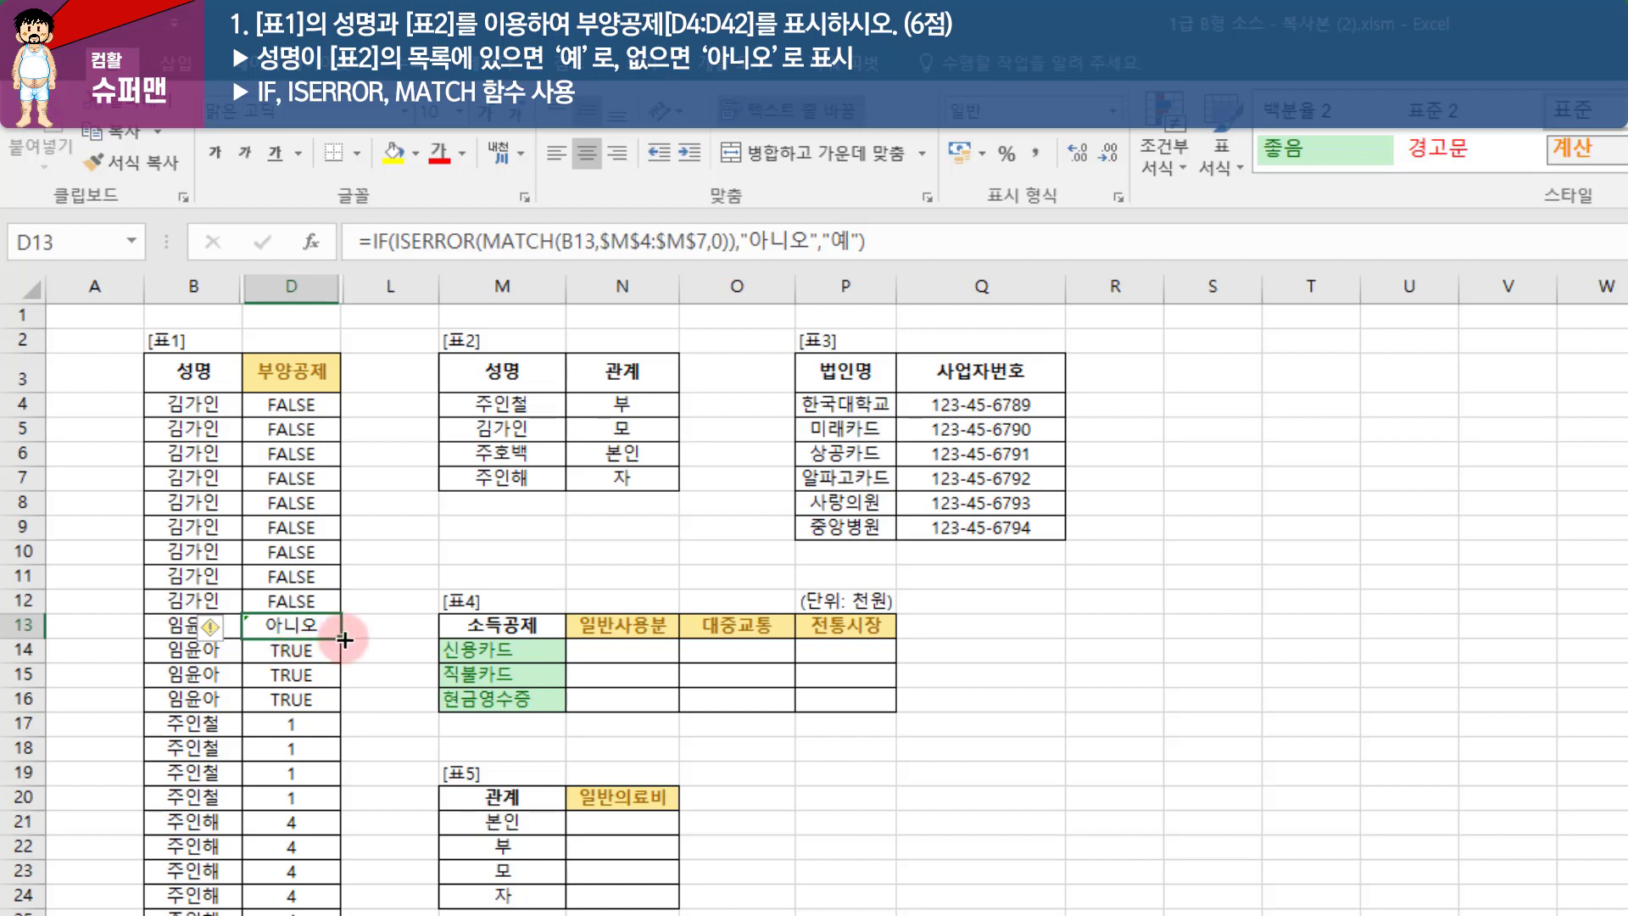
left_click_drag(343, 640, 329, 404)
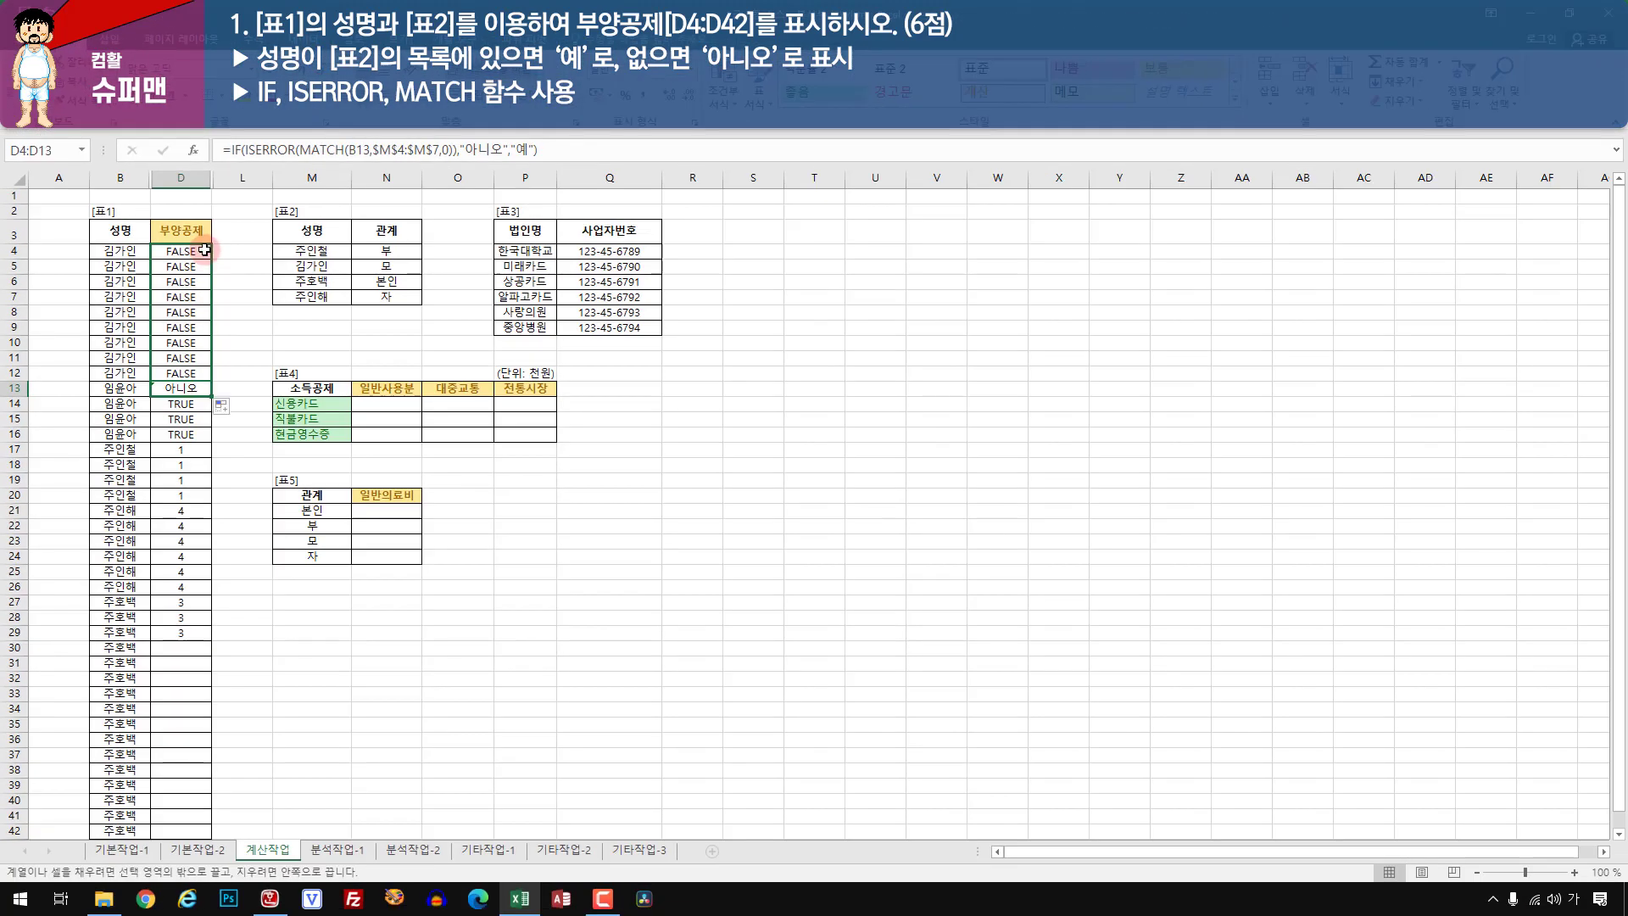
left_click_drag(204, 250, 204, 250)
left_click(209, 397)
left_click_drag(210, 398, 196, 746)
scroll(196, 746, "up", 2)
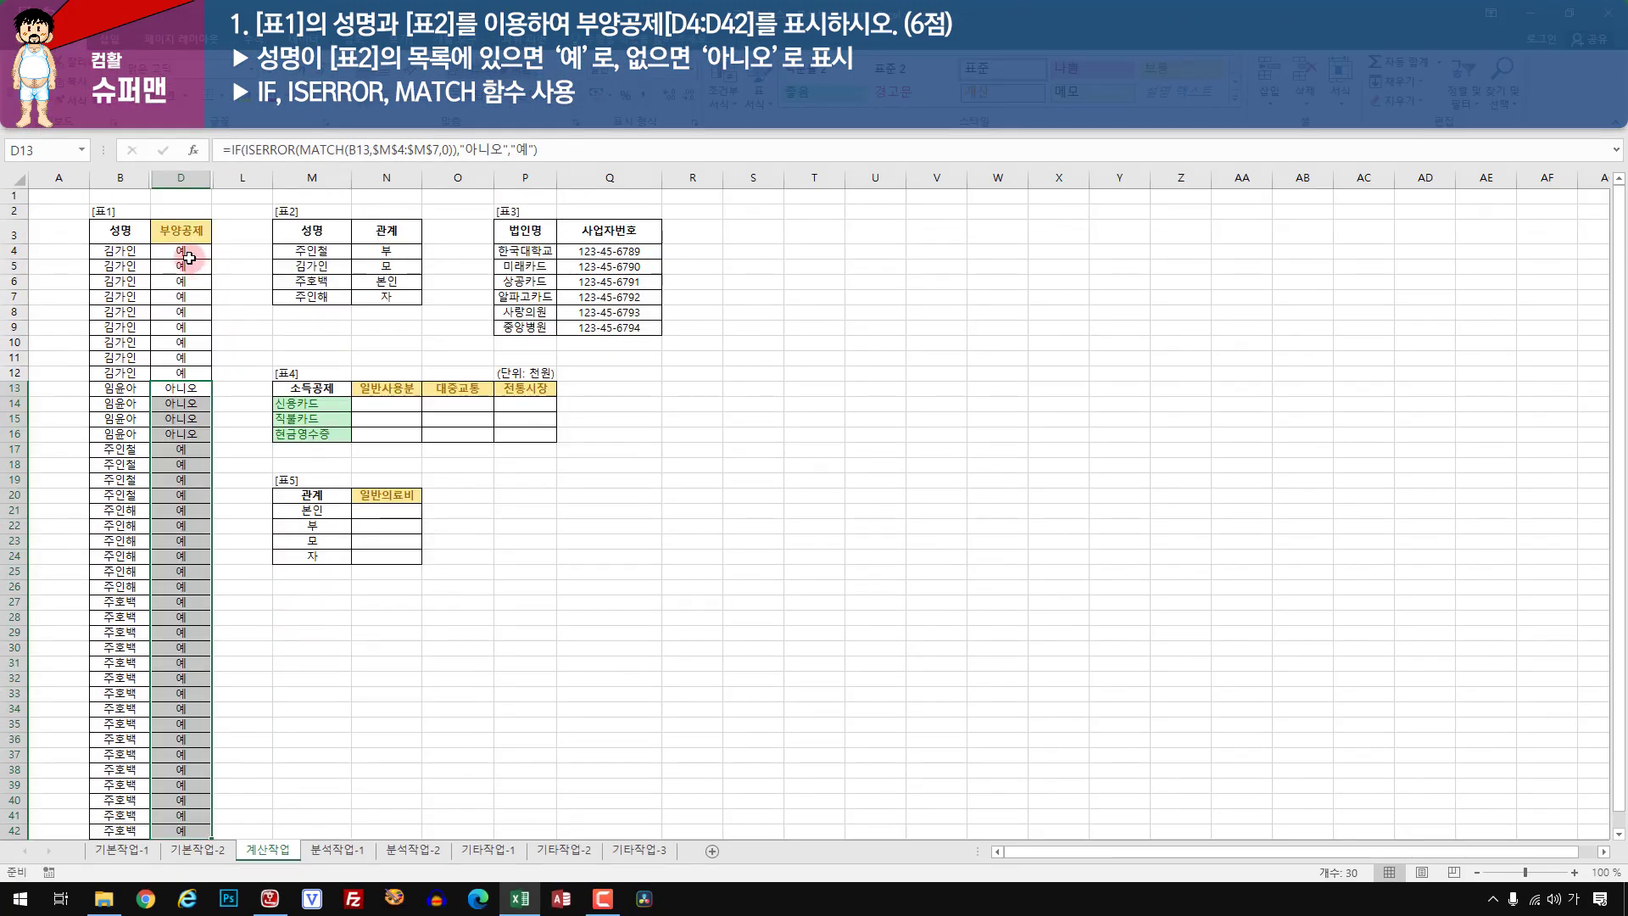
left_click(188, 257)
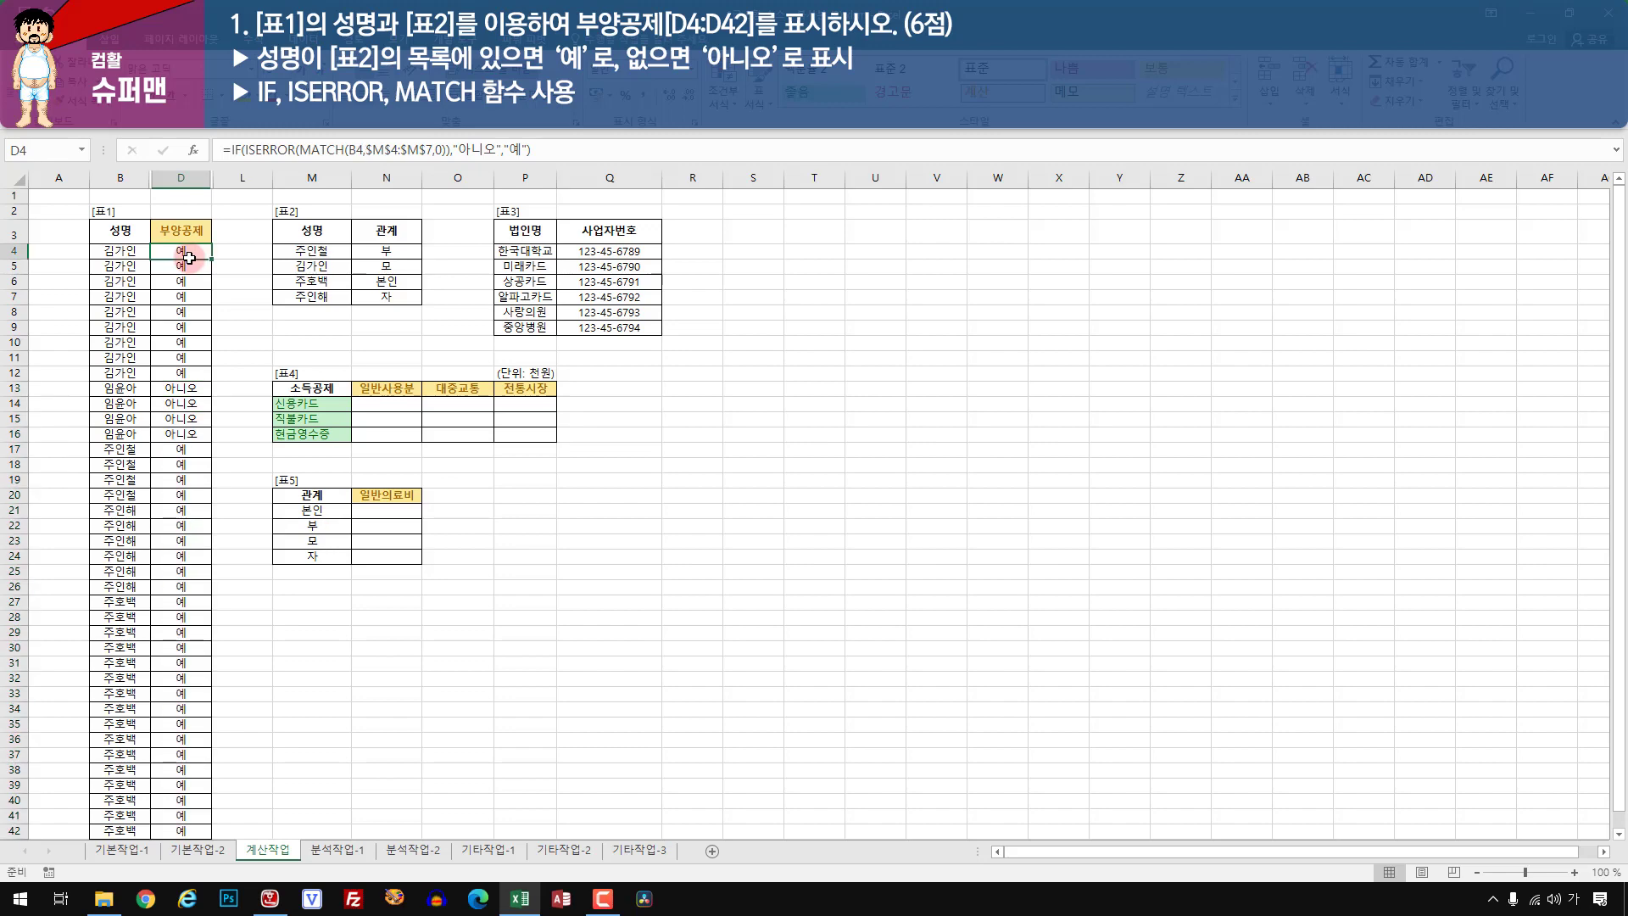